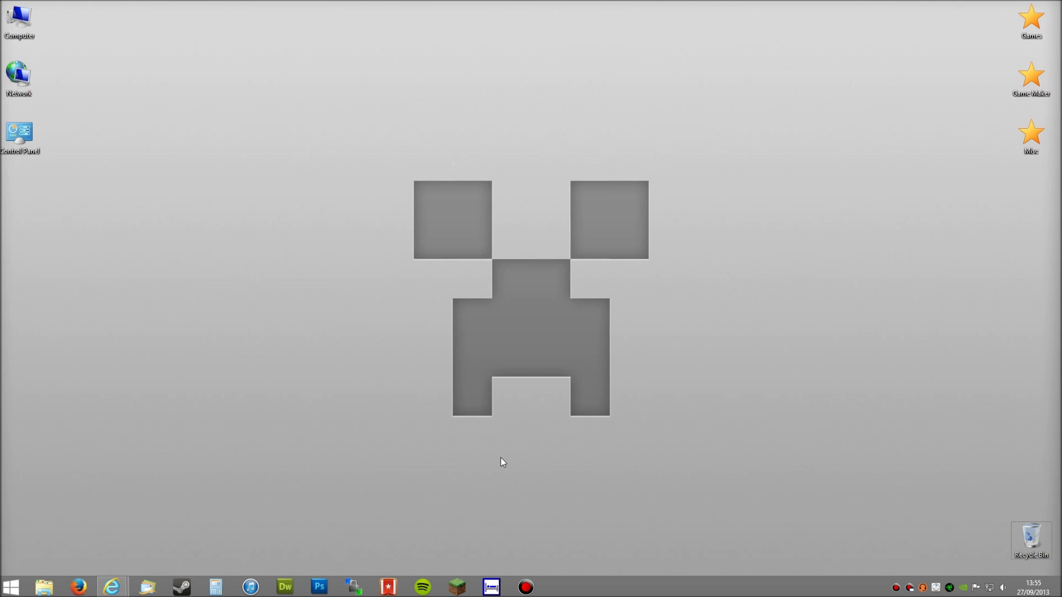
Open the Minecraft launcher, set the existing profile's version to release 1.6.4, and save the profile.
left_click(455, 585)
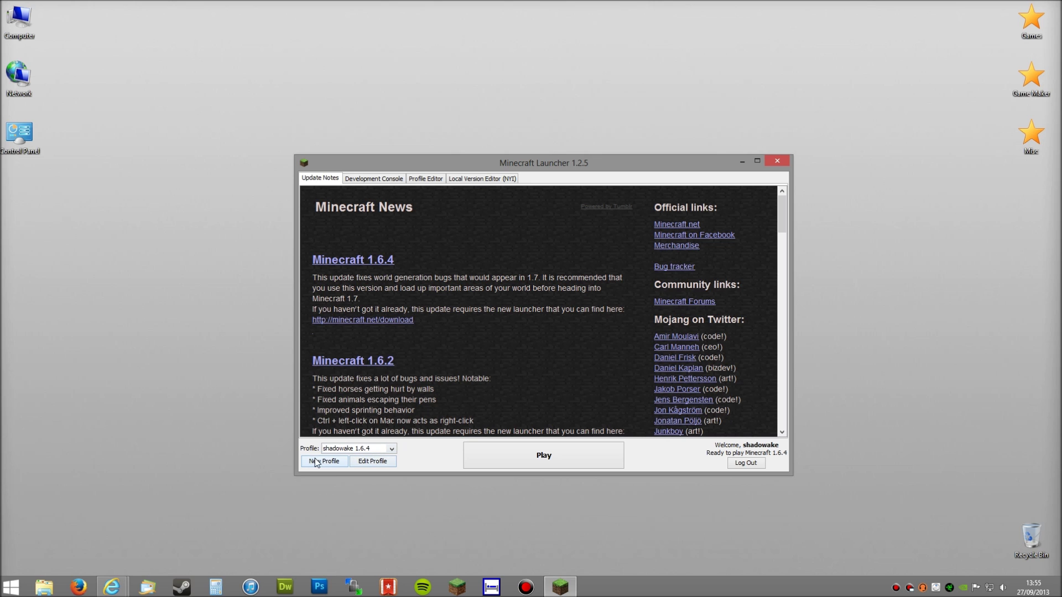
left_click(362, 462)
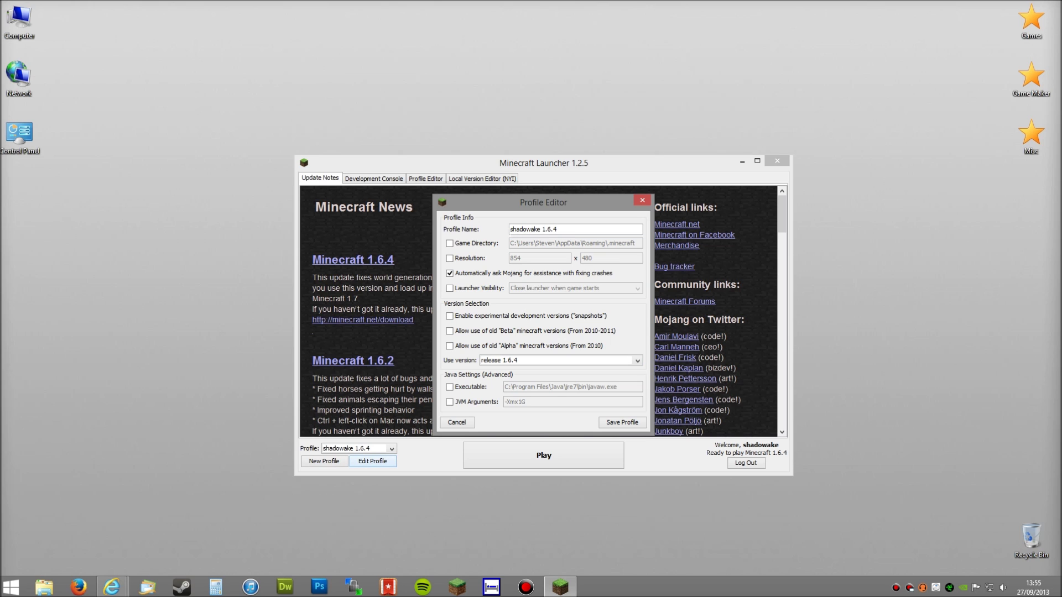
left_click(556, 360)
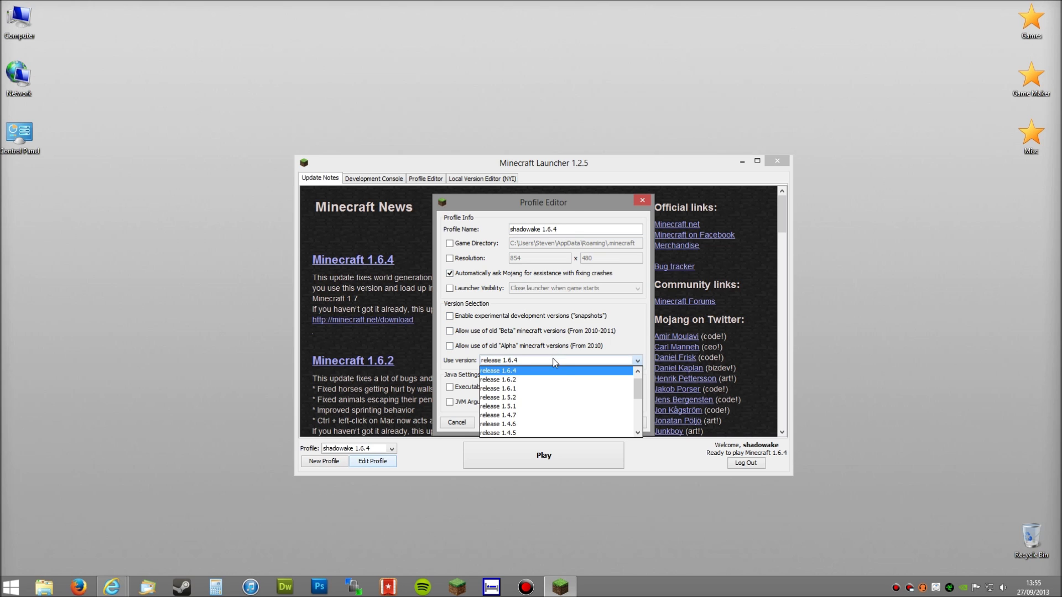
left_click(639, 372)
left_click(605, 370)
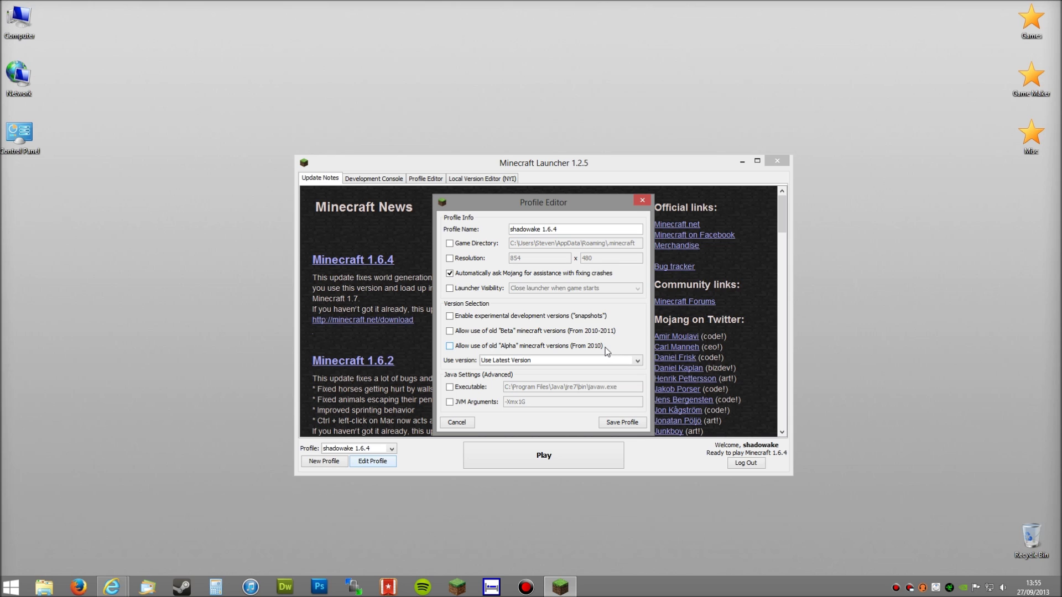
left_click(547, 360)
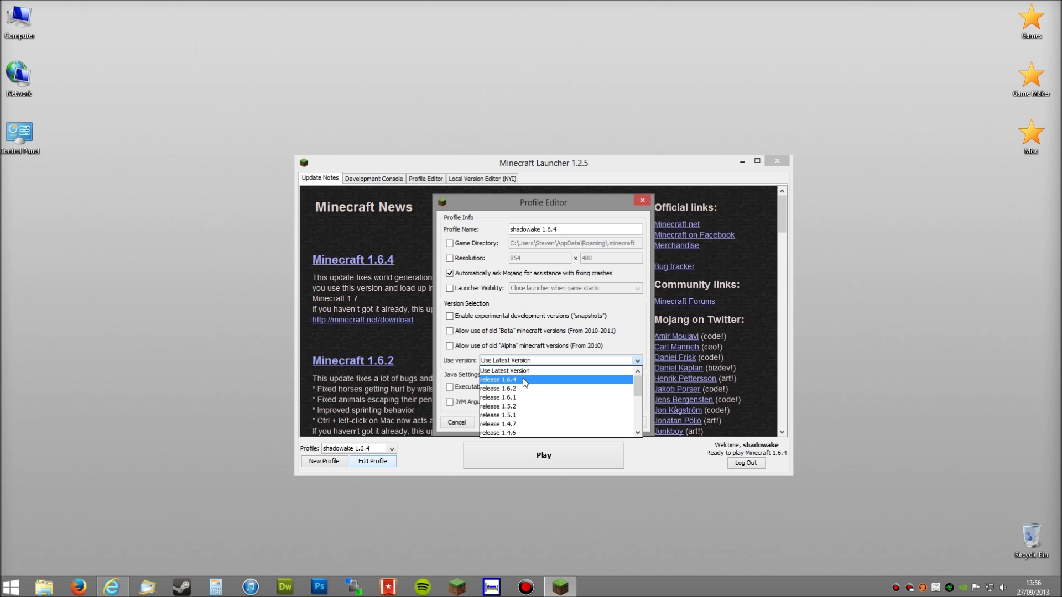
left_click(523, 380)
left_click(624, 423)
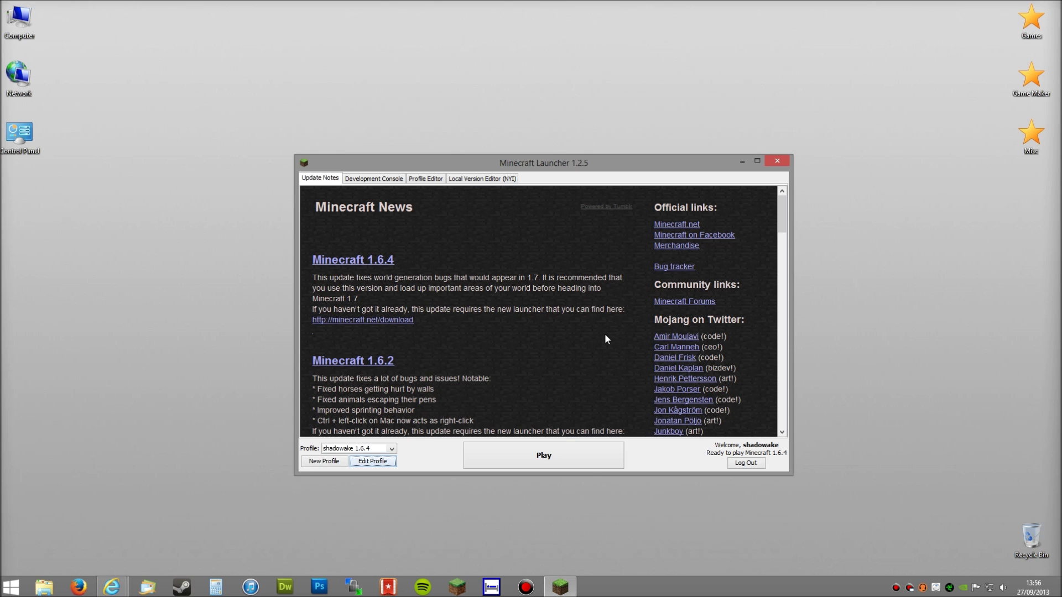
Run Minecraft 1.6.4 once with the saved profile and quit the game from its title screen.
left_click(571, 450)
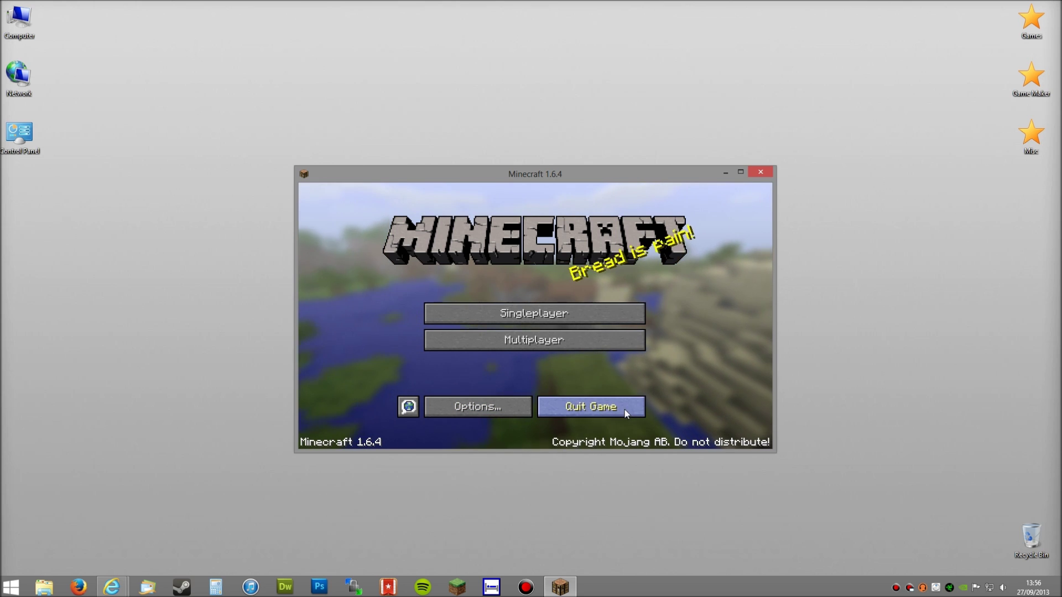
left_click(605, 408)
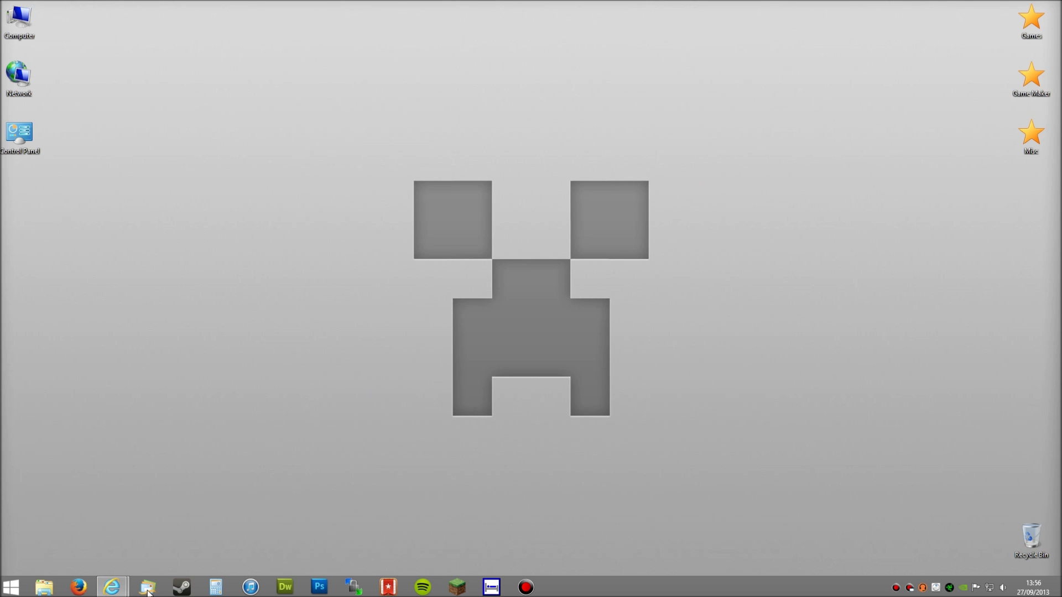
Switch to the Minecraft Forge Downloads page in Internet Explorer and filter the builds to Minecraft version 1.6.4.
mouse_move(113, 586)
left_click(175, 526)
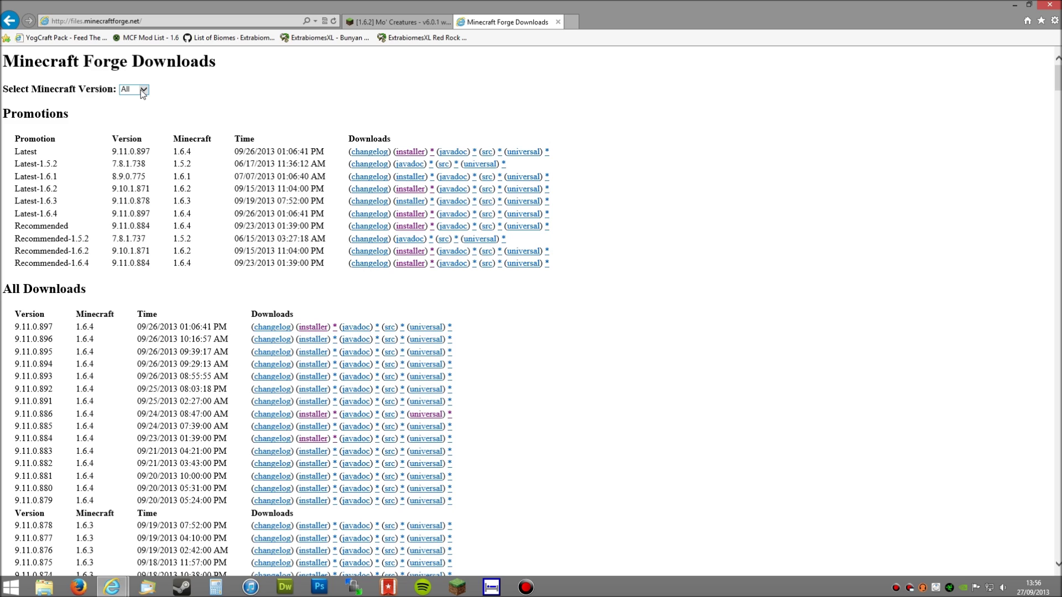
scroll(276, 127, "down", 15)
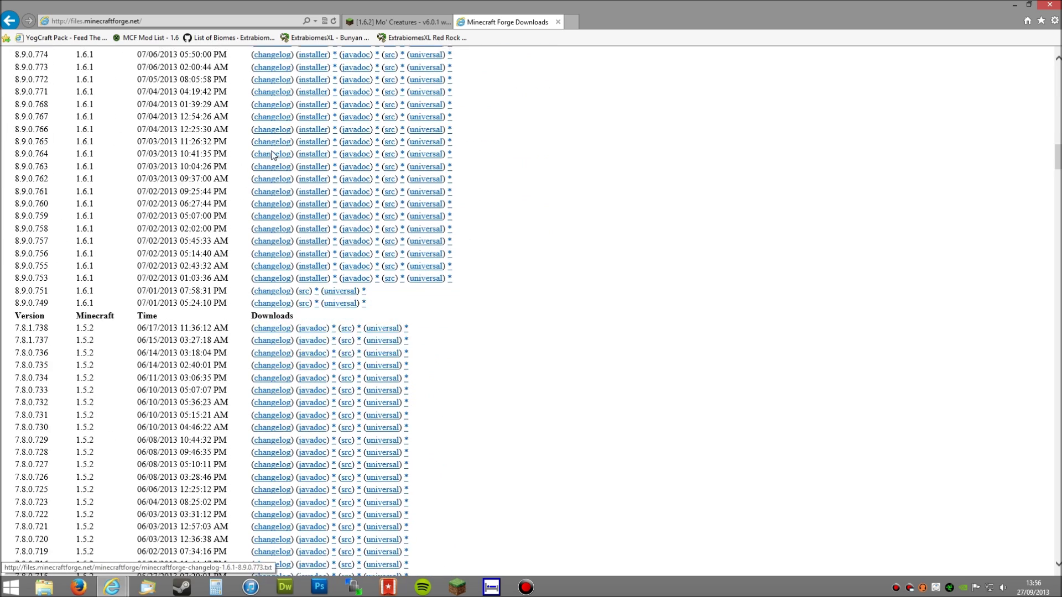
scroll(272, 154, "up", 5)
scroll(271, 155, "up", 15)
left_click(134, 89)
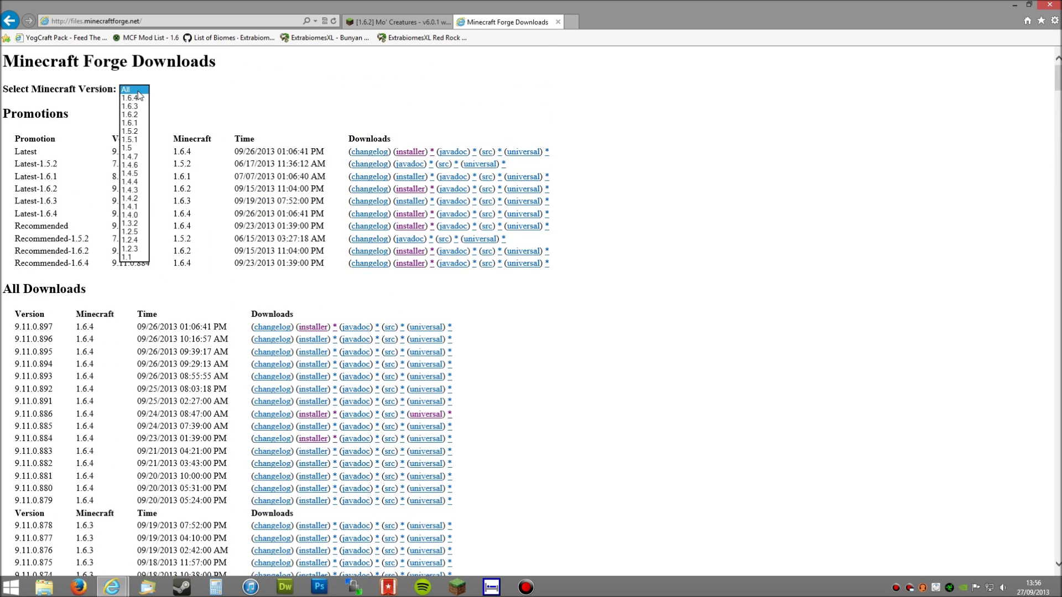
left_click(135, 100)
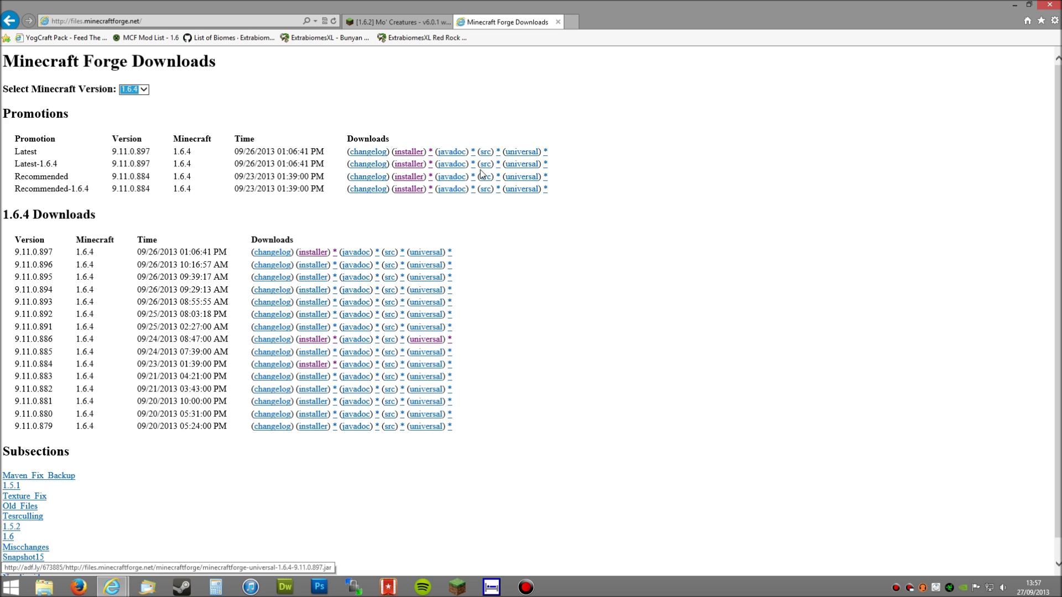
Download the Recommended Forge installer, skipping the advert, save it to the desktop, and minimise the browser.
left_click(407, 178)
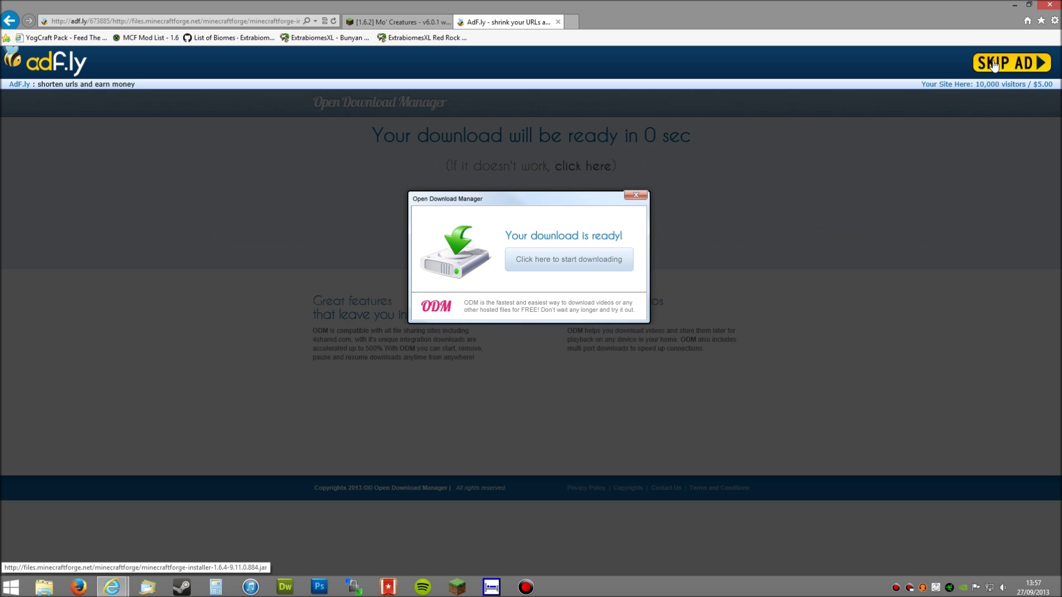
left_click(994, 65)
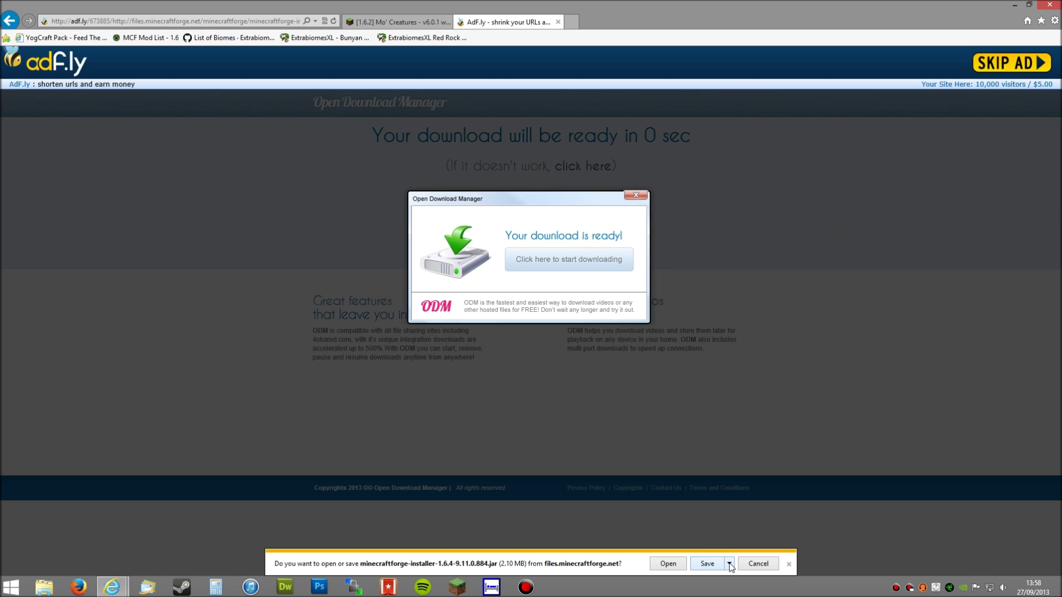
left_click(730, 564)
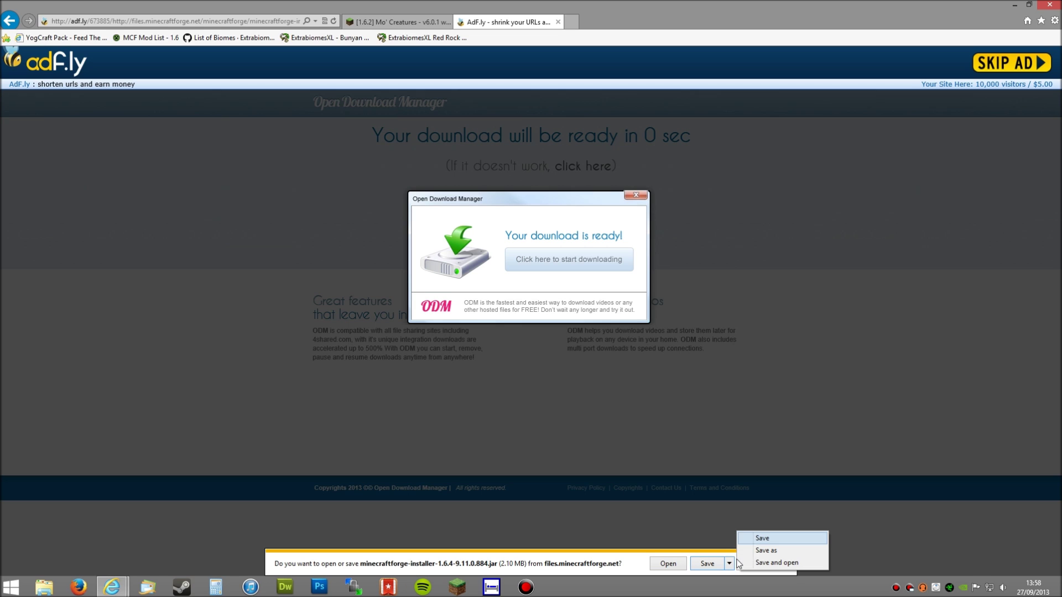
left_click(765, 550)
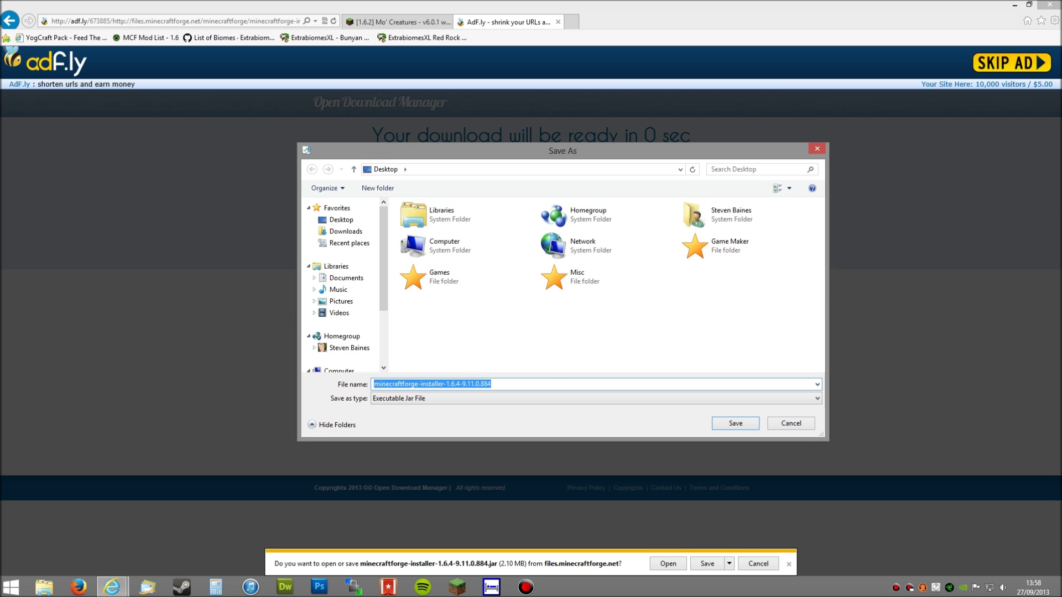
left_click(741, 425)
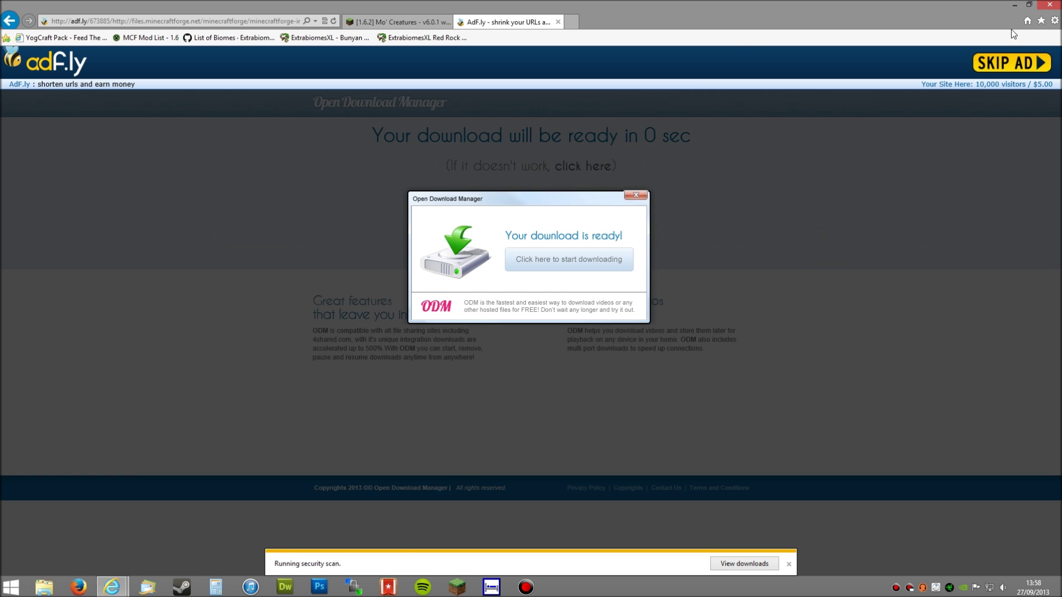
left_click(1015, 5)
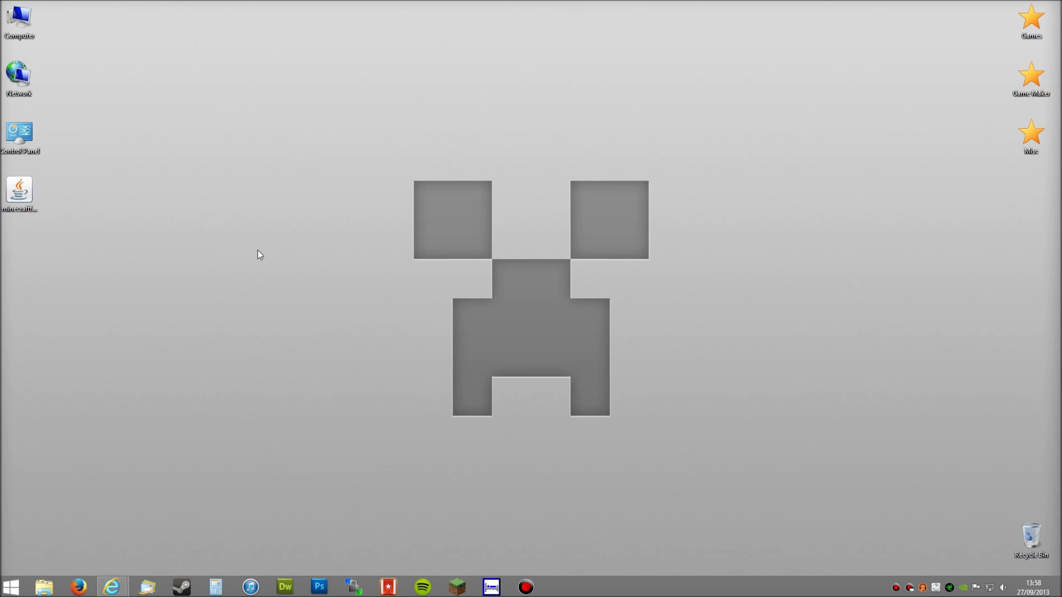
Run the downloaded Forge installer with Install client into the .minecraft folder, and delete the installer file from the desktop.
left_click_drag(20, 190, 314, 191)
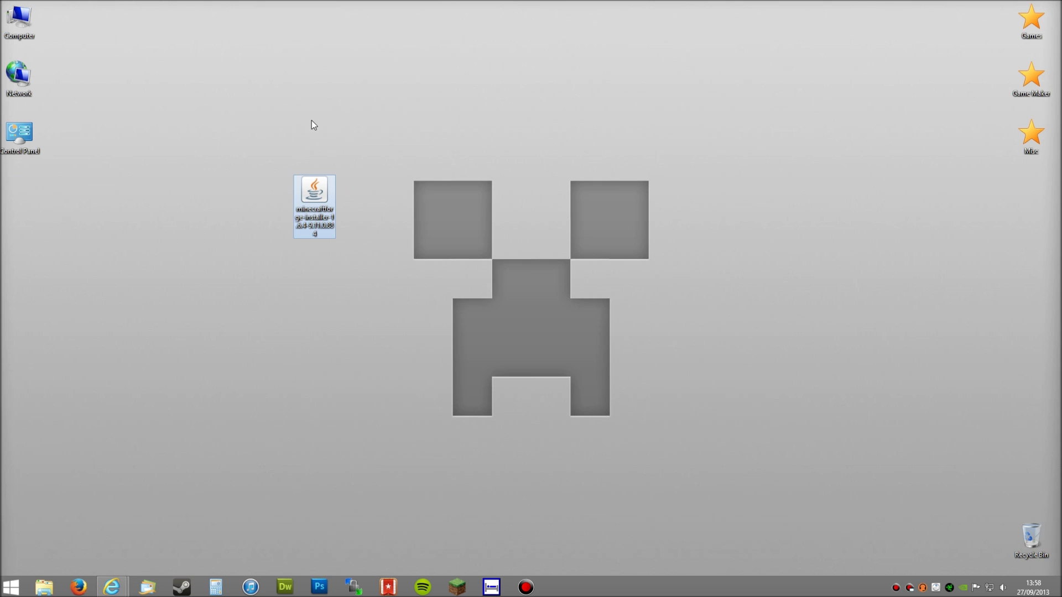
left_click(311, 121)
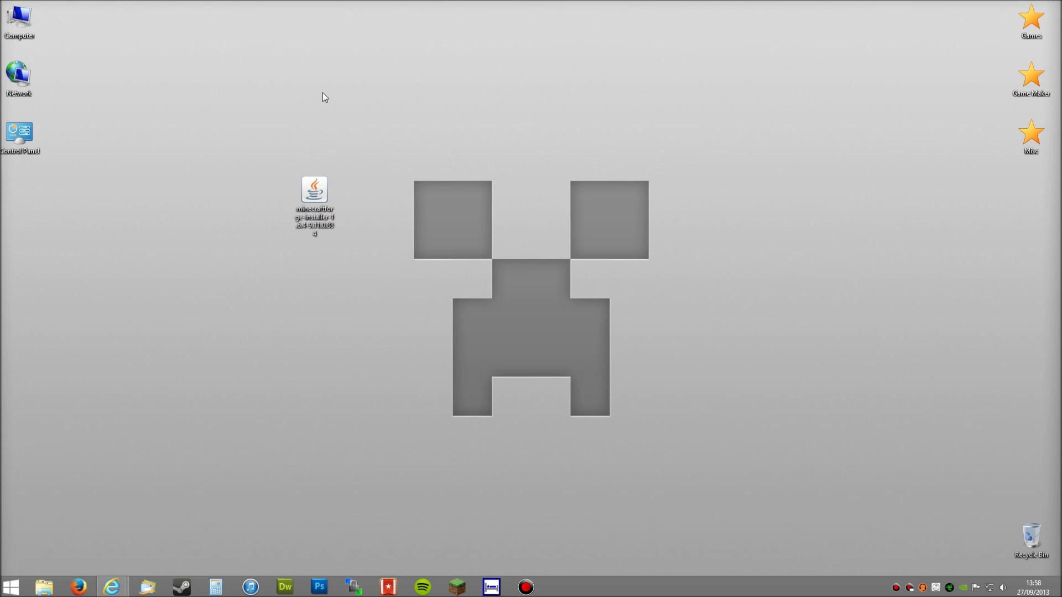
double_click(314, 191)
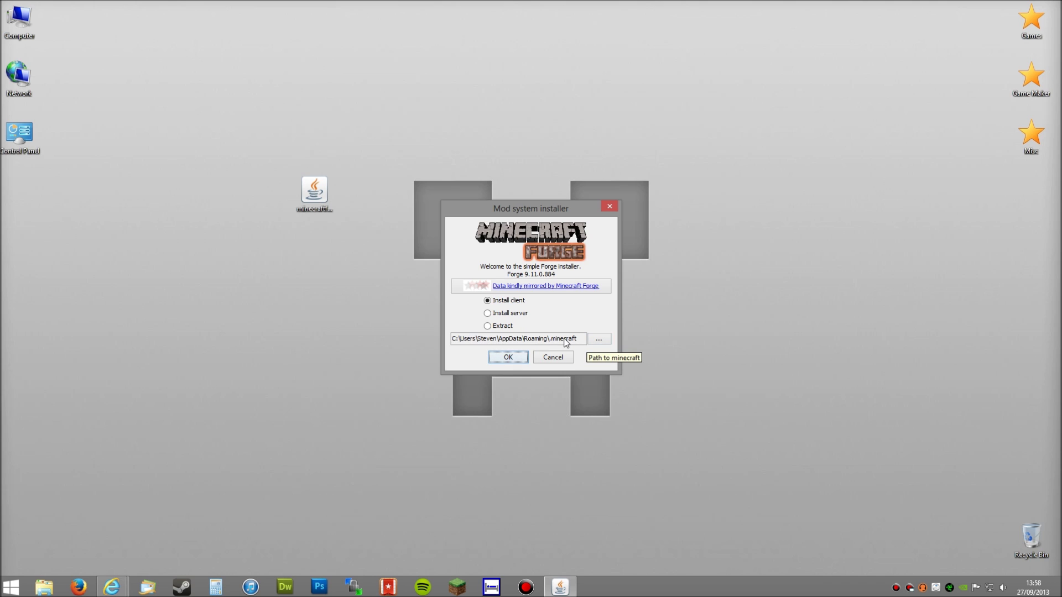
left_click(507, 357)
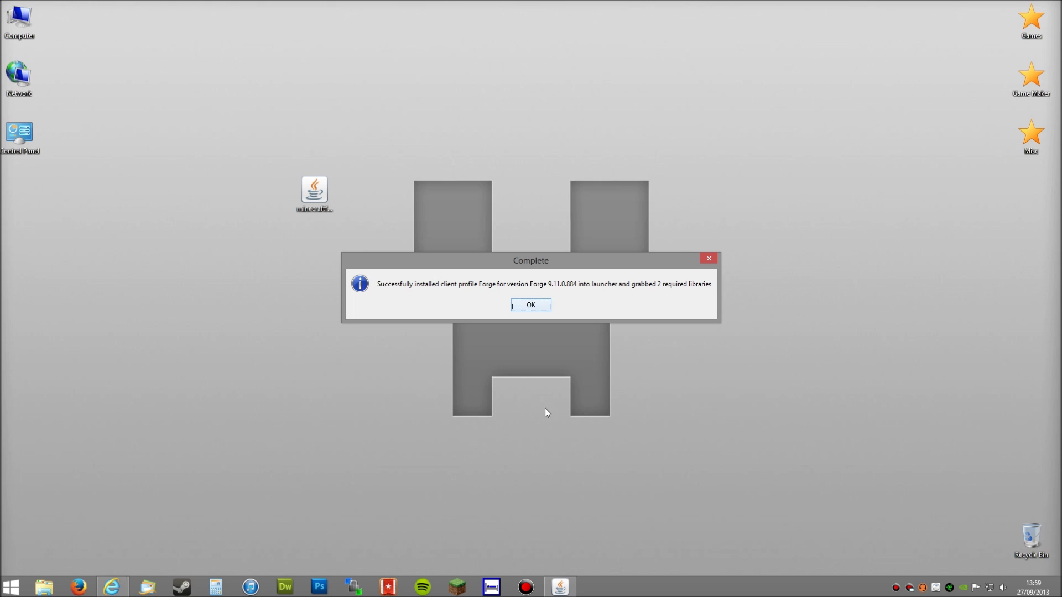
left_click(531, 305)
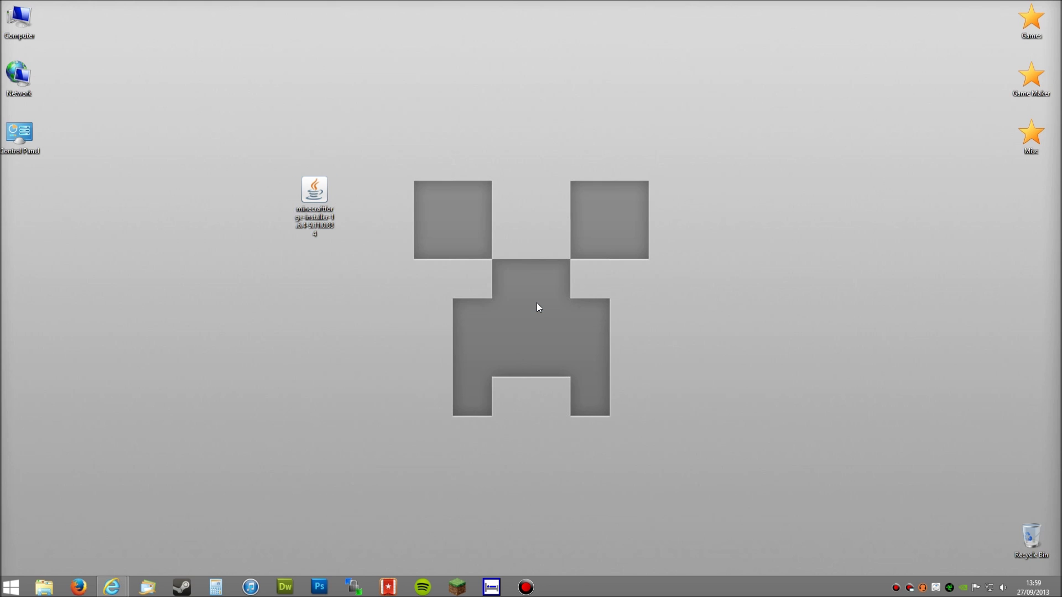
left_click_drag(389, 350, 253, 114)
key("Delete")
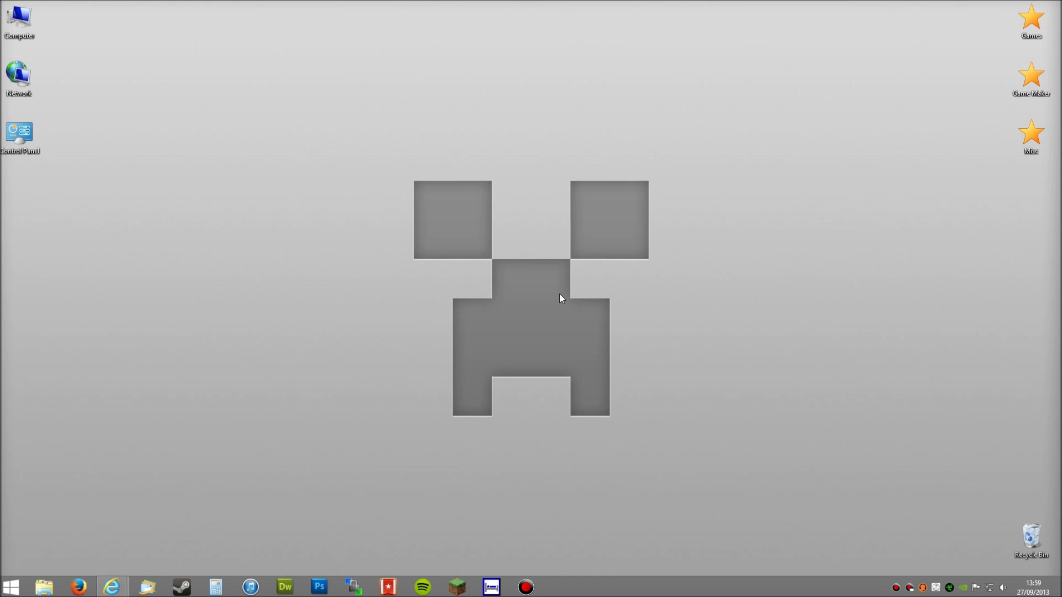
Open the Minecraft launcher, select the Forge profile with the already logged-in account, and start the game.
left_click(456, 589)
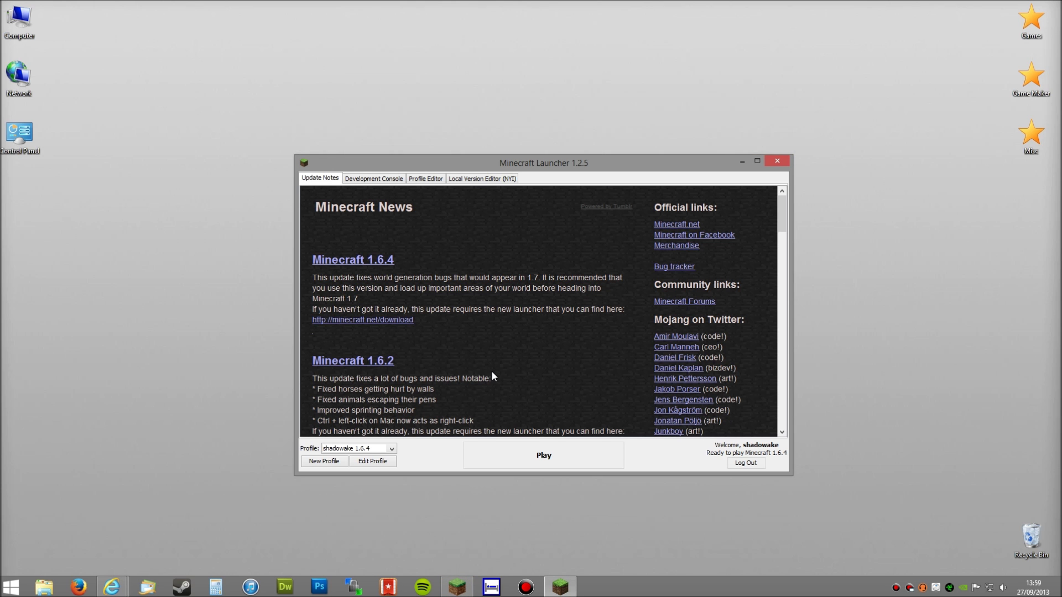
left_click(393, 450)
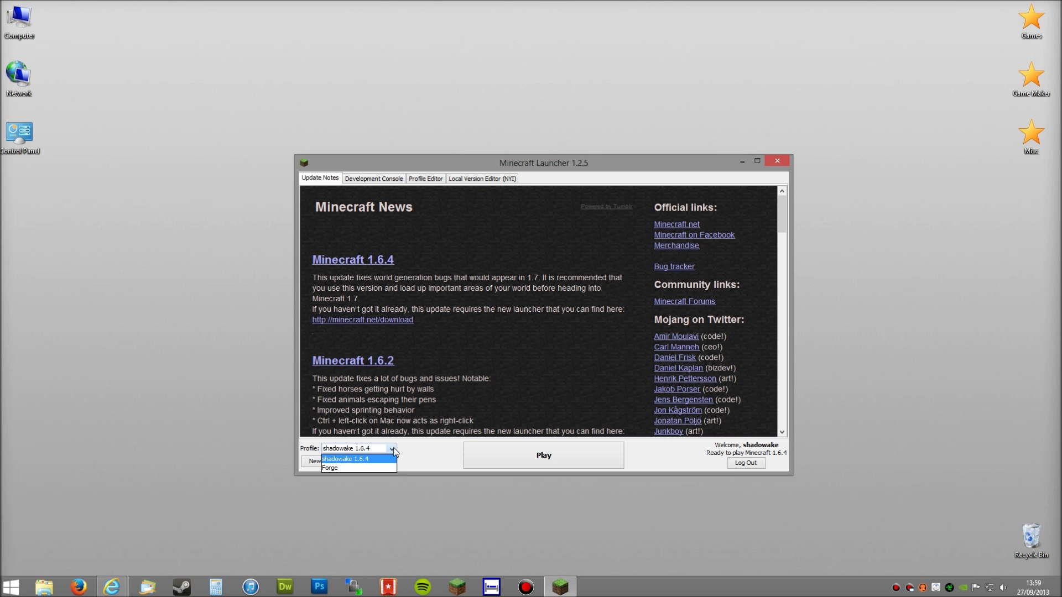
left_click(344, 468)
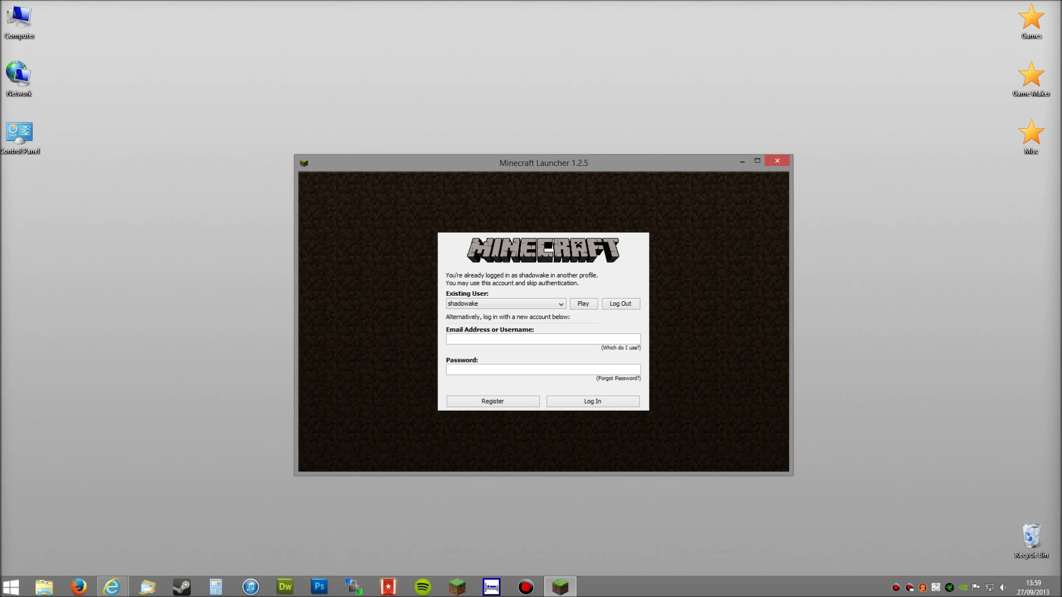
left_click(588, 304)
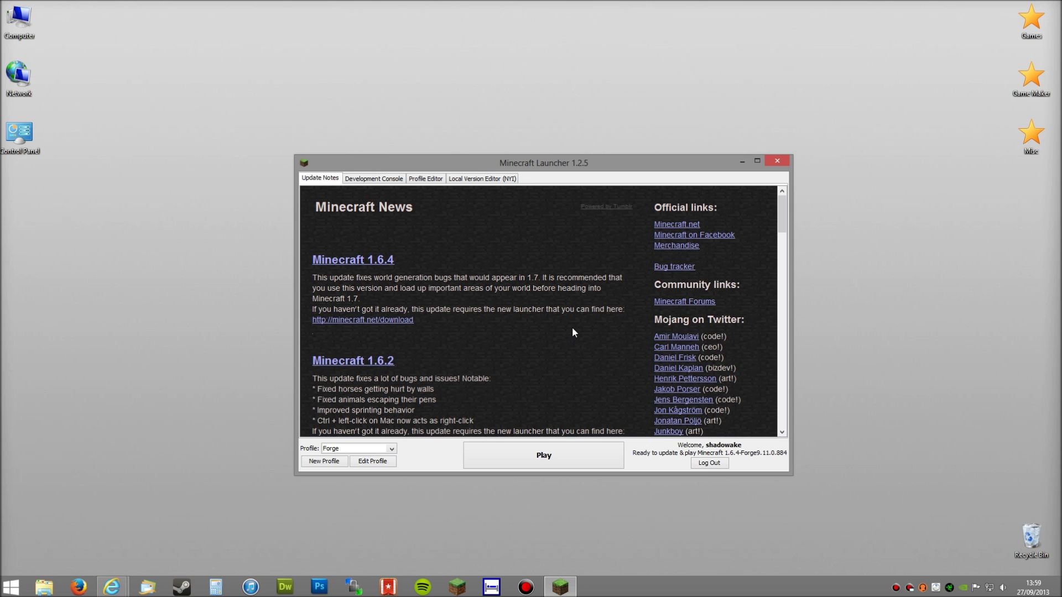
left_click(507, 454)
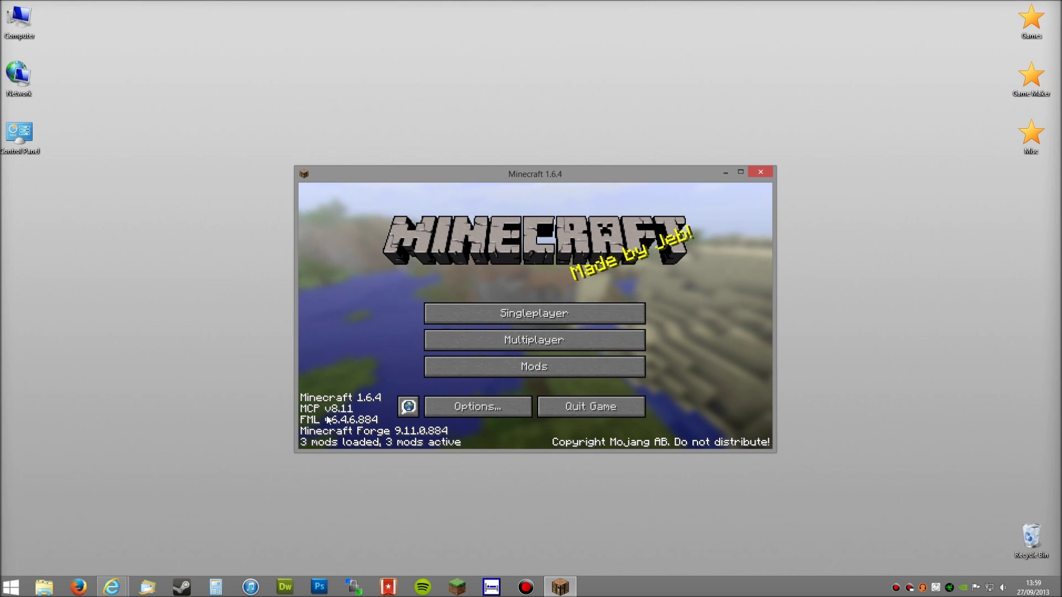
Check the game's mod list for the Forge components and quit the game.
left_click(504, 374)
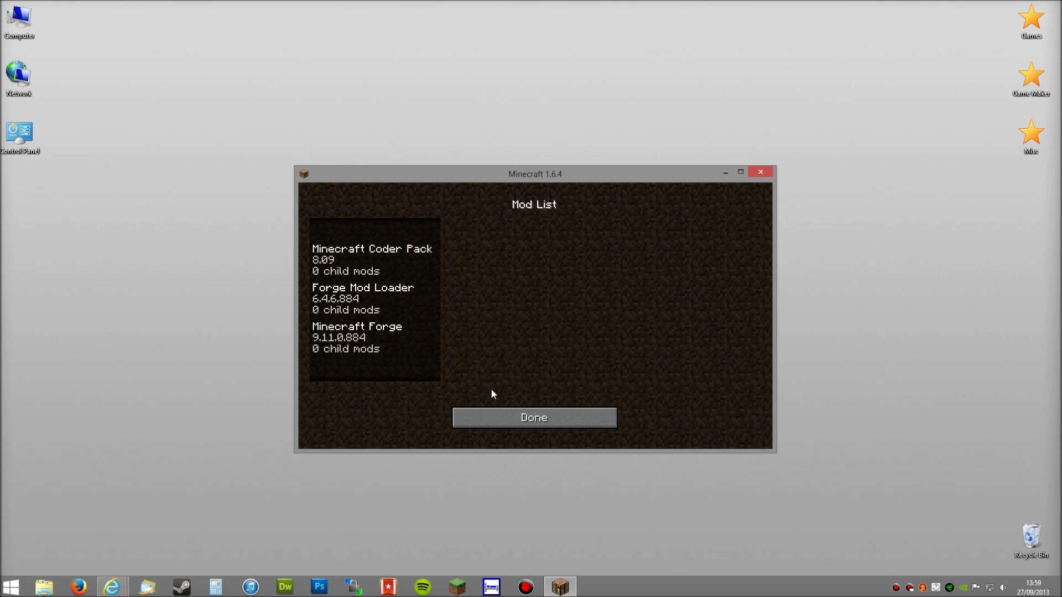
left_click(498, 418)
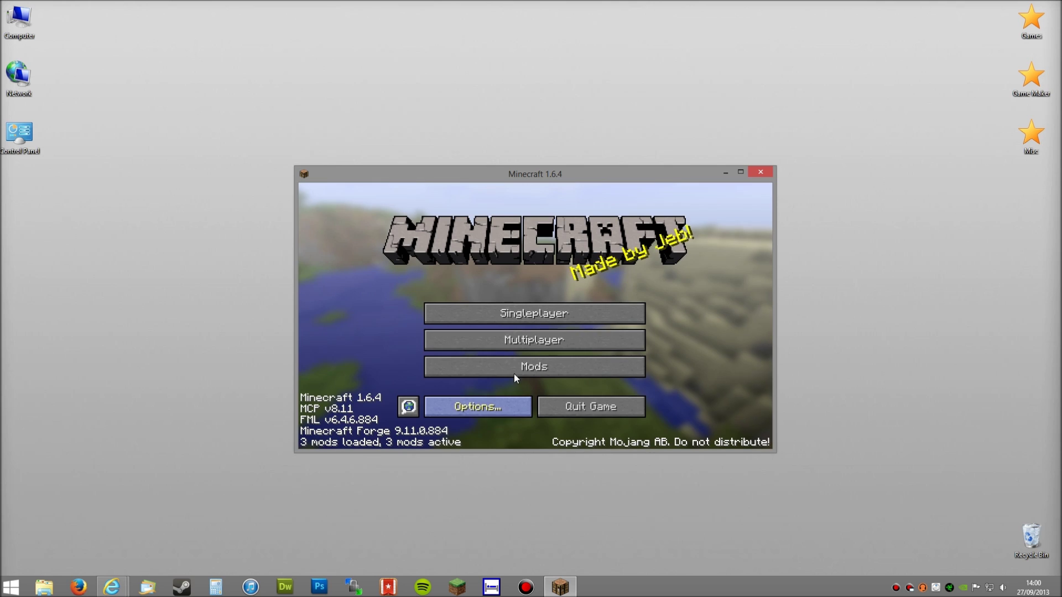
left_click(598, 409)
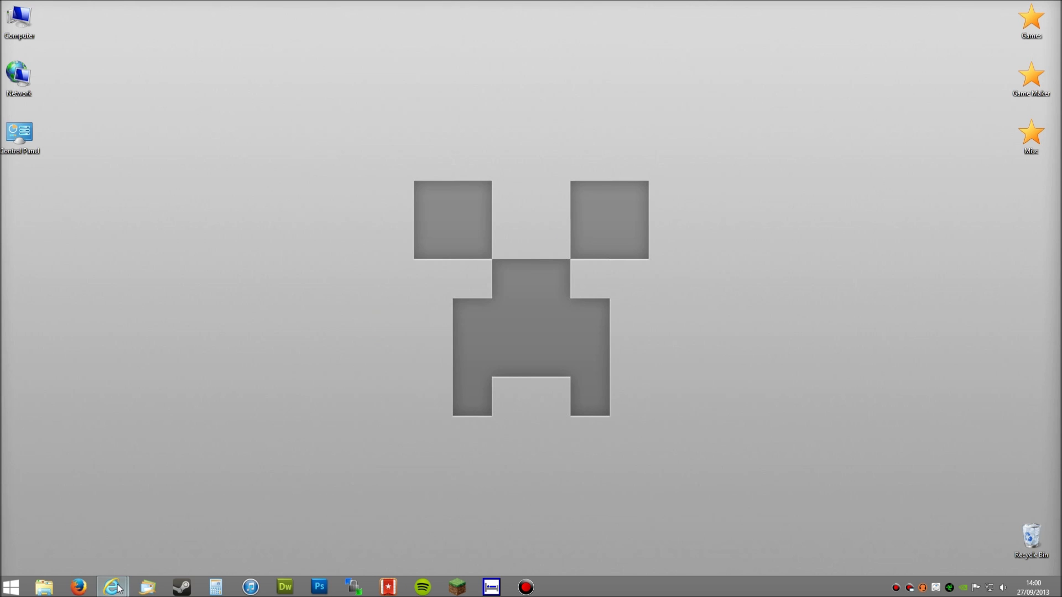
Switch to the Mo' Creatures v6.0.1 forum thread in Internet Explorer and find its Download the Mod section.
mouse_move(112, 586)
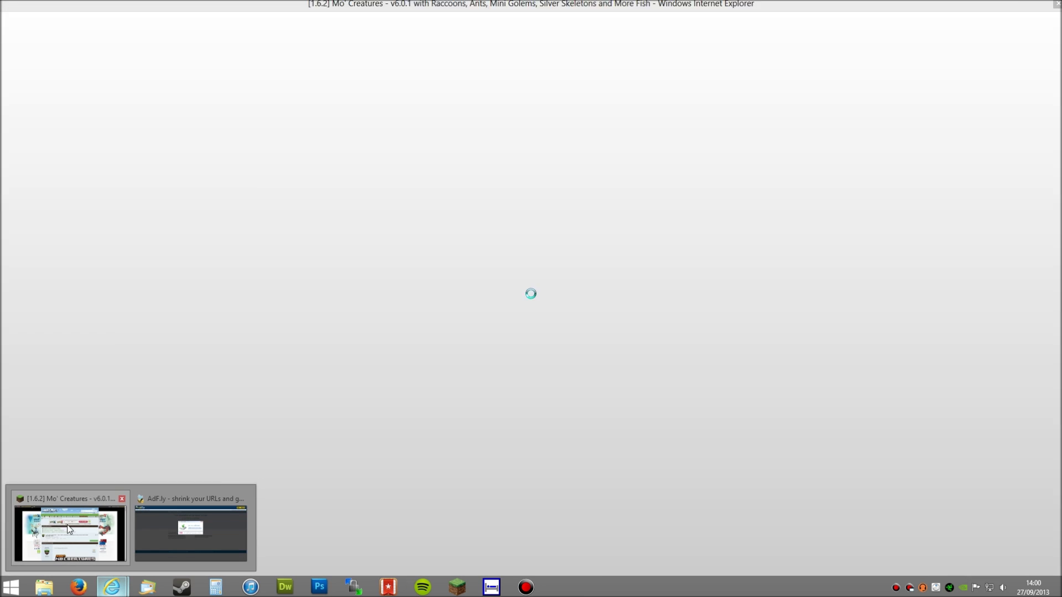
left_click(69, 529)
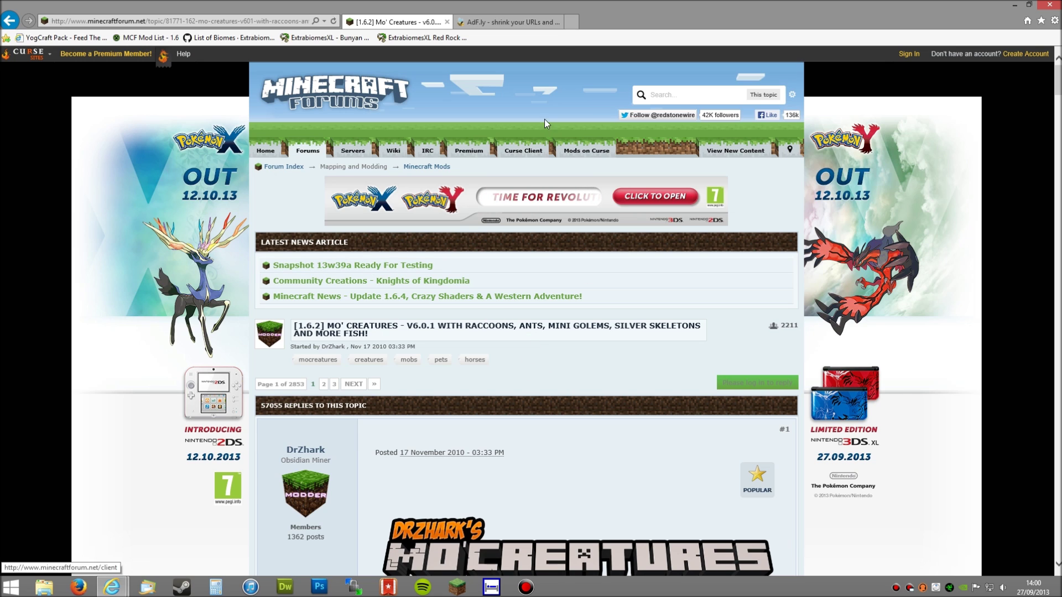
scroll(555, 315, "down", 10)
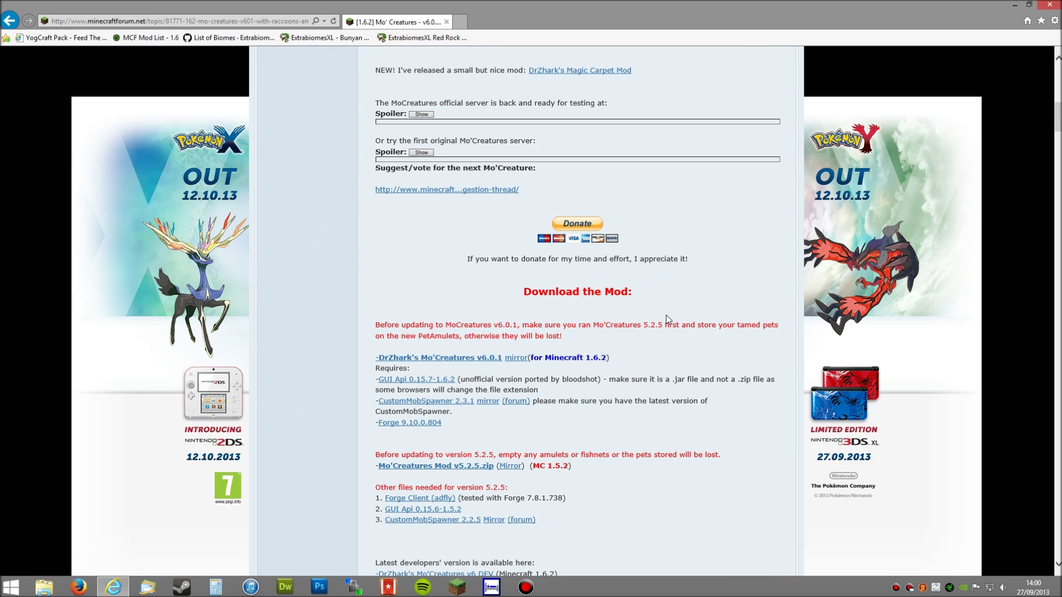
Review the requirements for Mo'Creatures v6.0.1 and open the GUI Api 0.15.7-1.6.2 and CustomMobSpawner 2.3.1 links in new tabs.
scroll(666, 313, "down", 3)
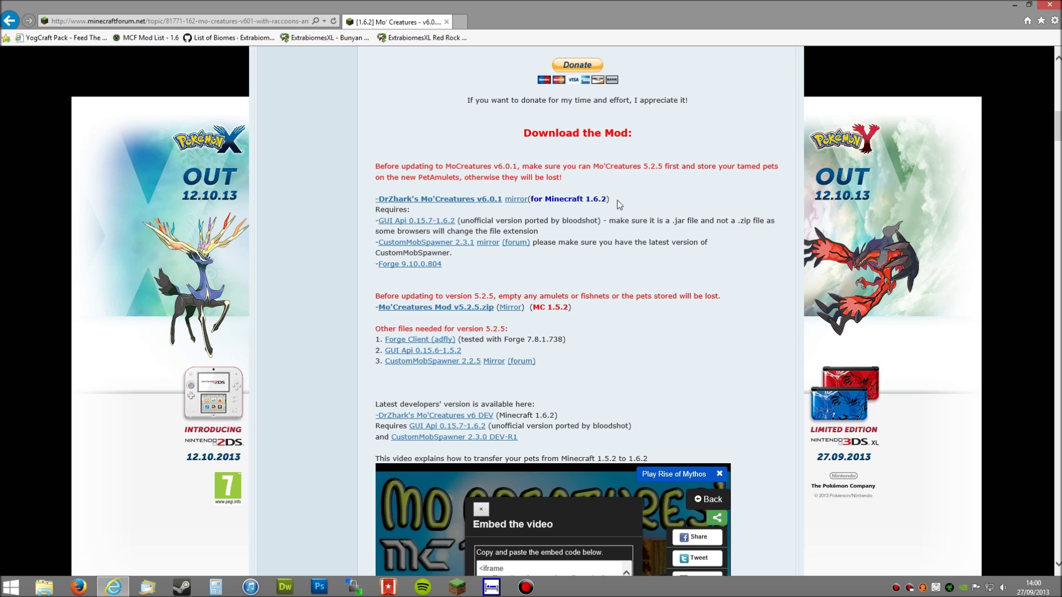
left_click_drag(585, 200, 614, 198)
triple_click(402, 266)
left_click(473, 271)
right_click(421, 222)
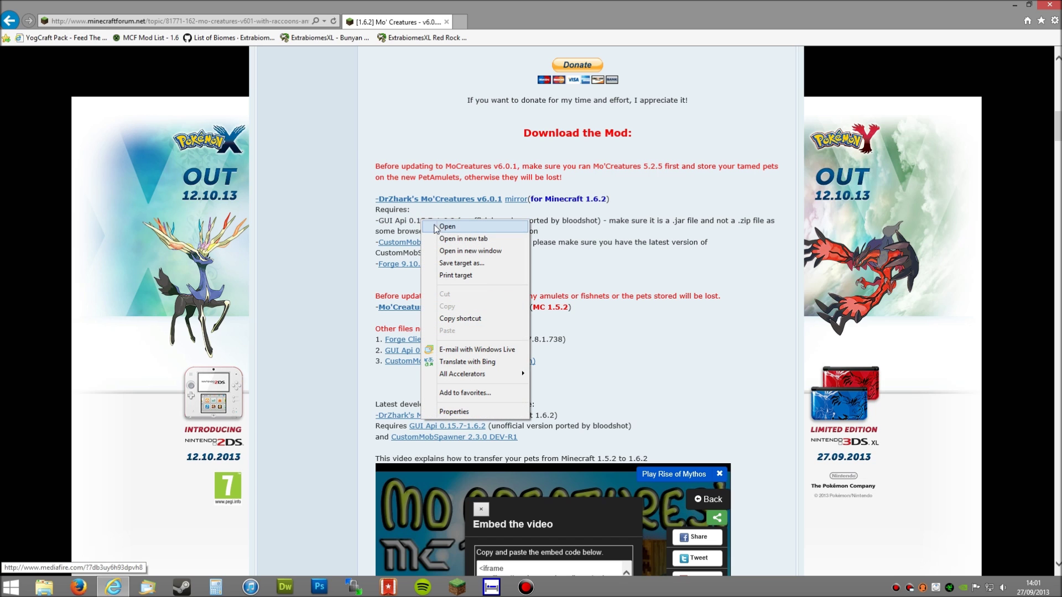
left_click(451, 238)
right_click(410, 247)
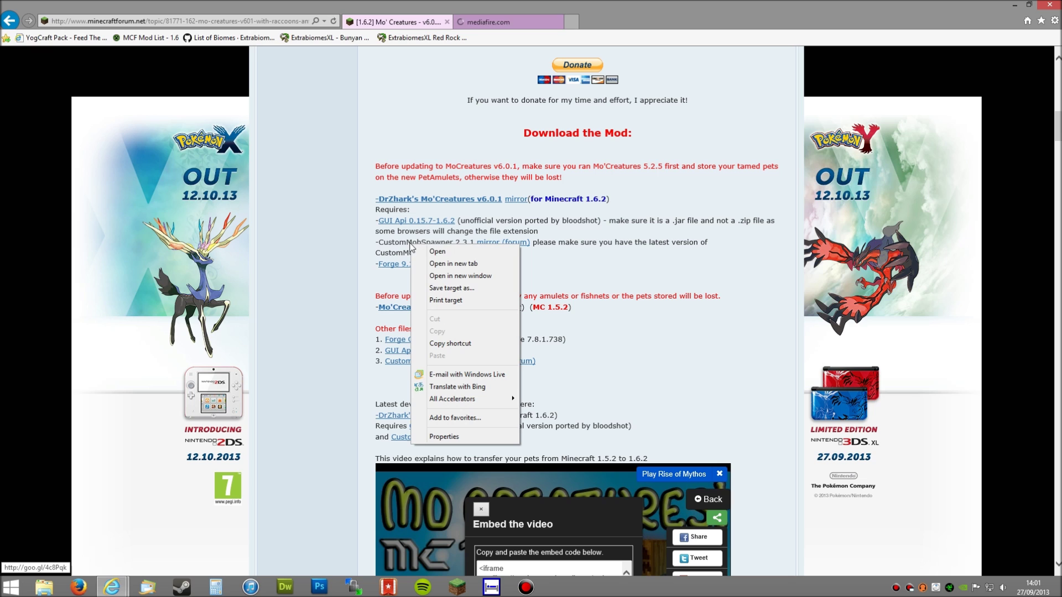
left_click(441, 264)
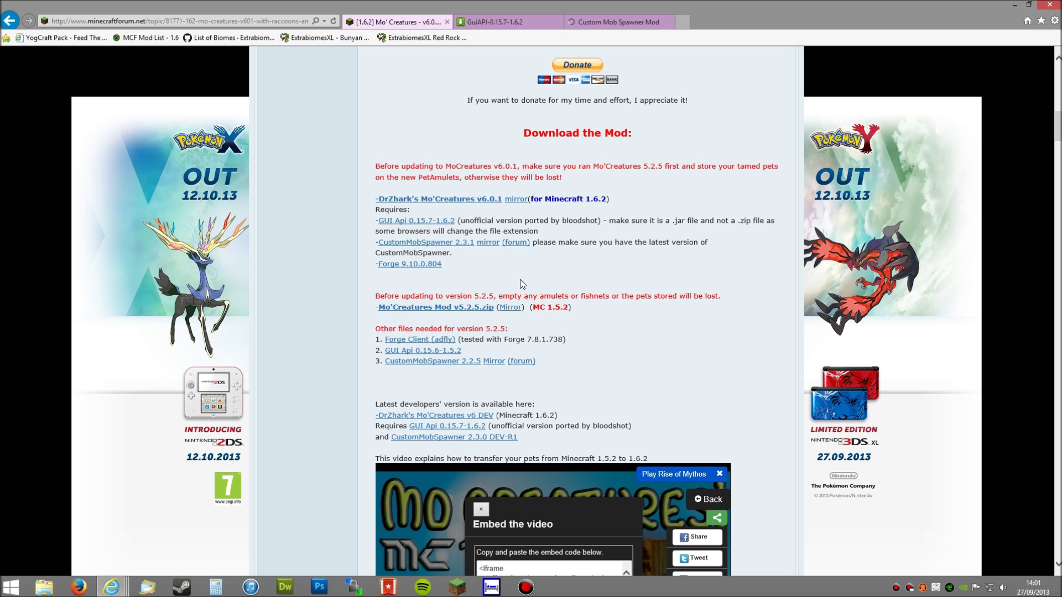
Download and save GuiAPI-0.15.7-1.6.2.jar and CustomMobSpawner 2.3.1.zip from their MediaFire pages.
left_click(491, 22)
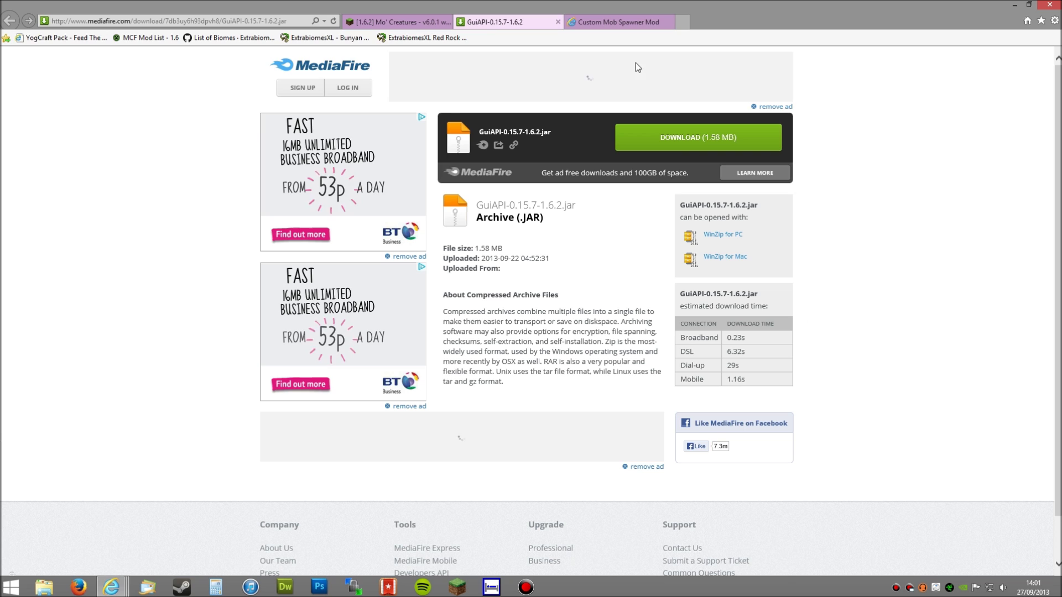
left_click(675, 134)
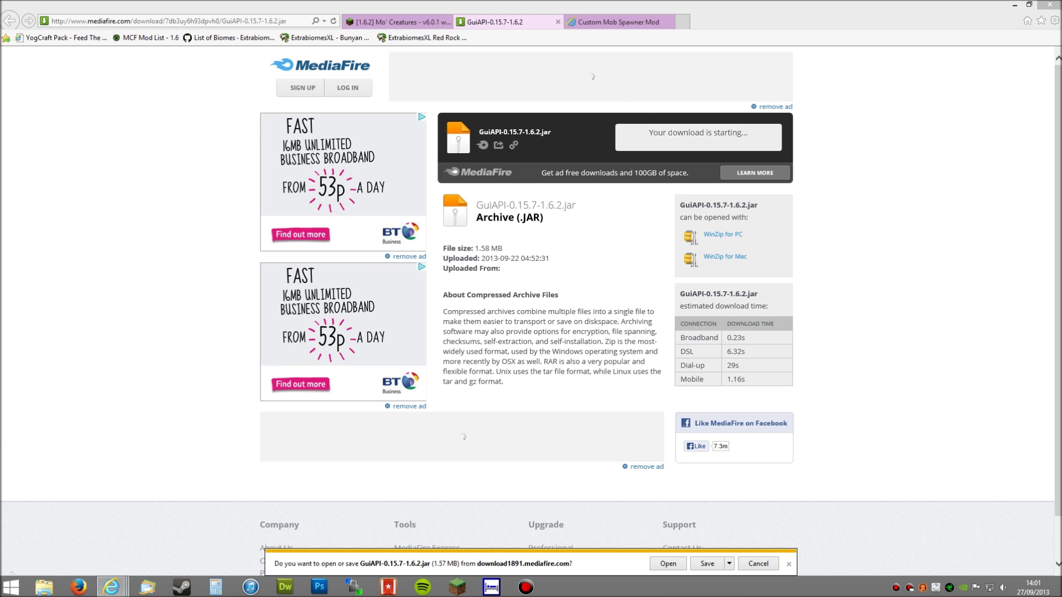
left_click(709, 564)
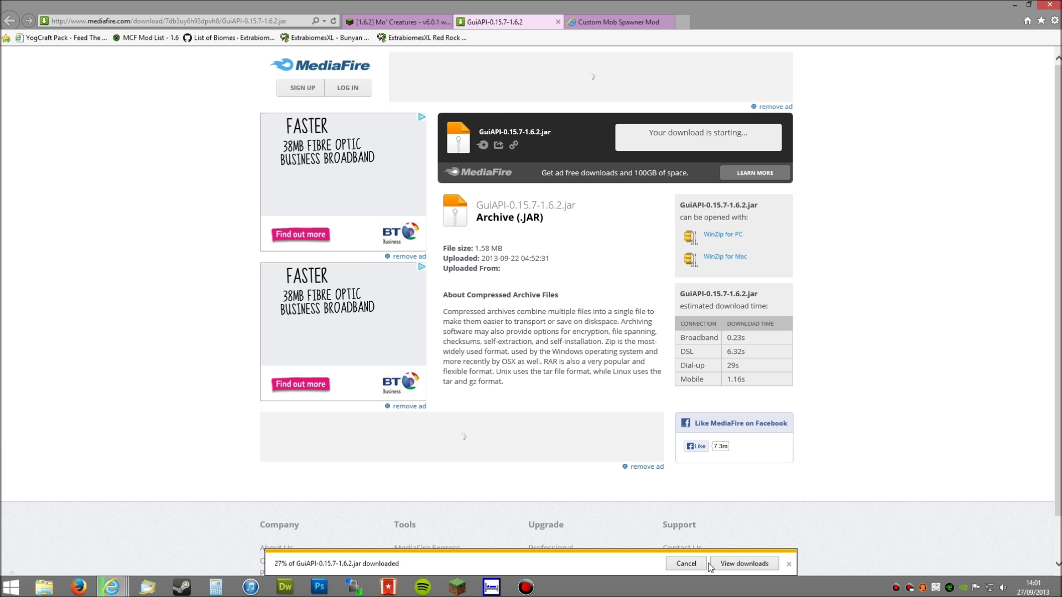
left_click(607, 22)
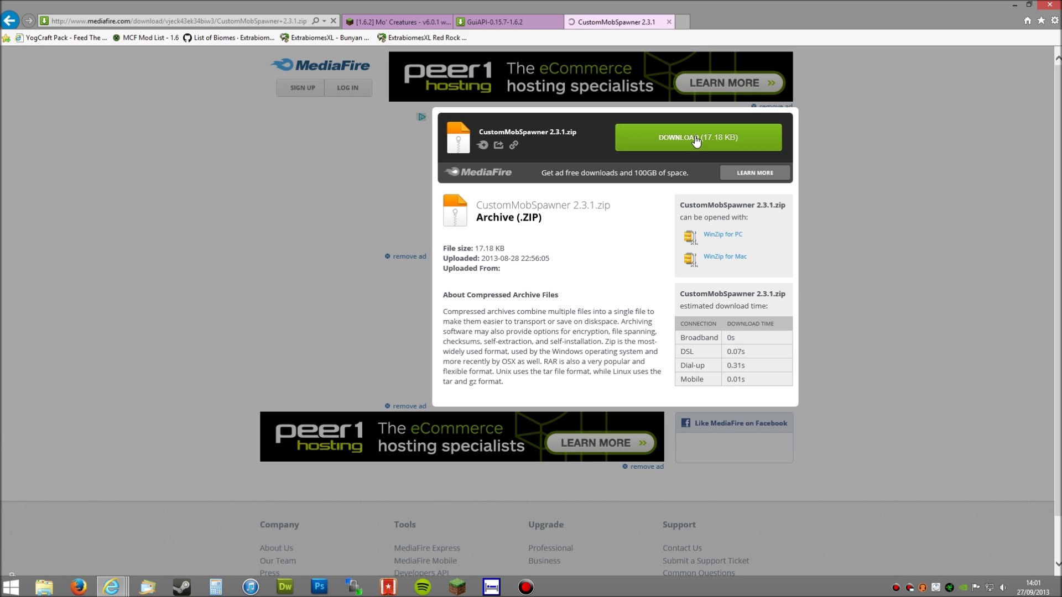
left_click(695, 141)
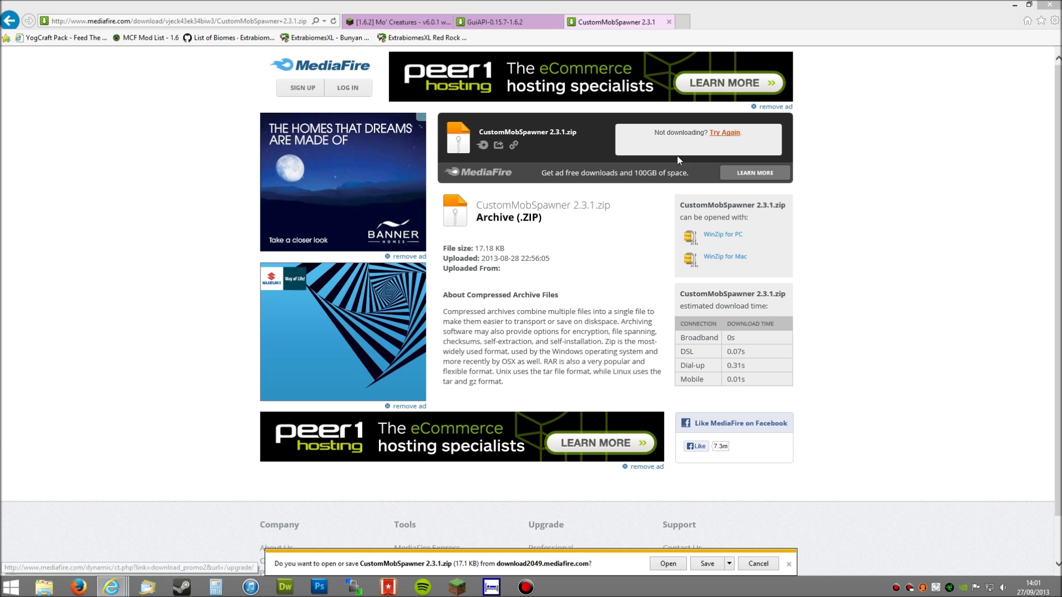
left_click(701, 566)
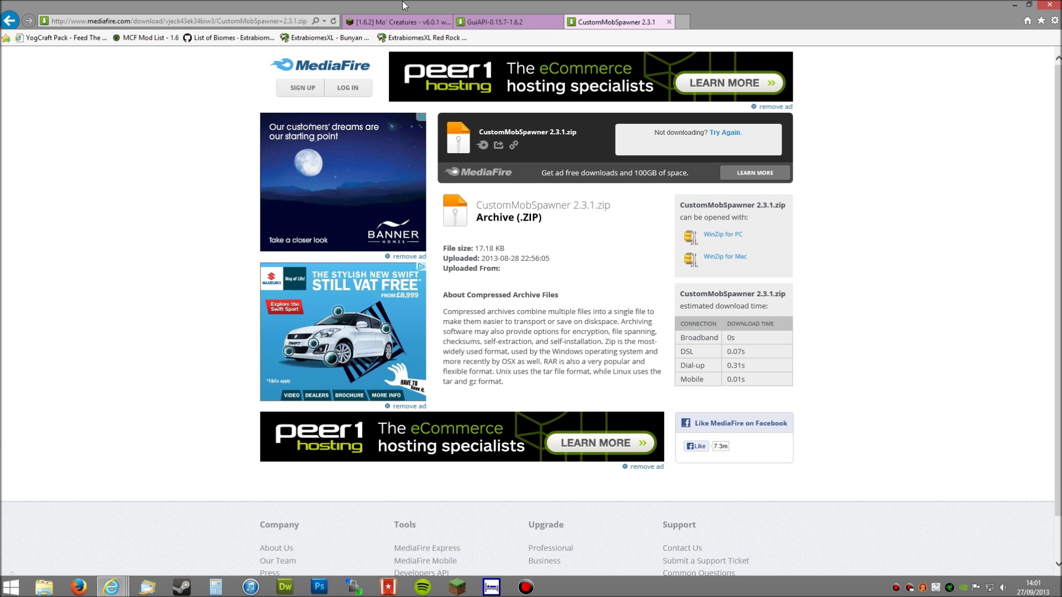
Open the DrZhark's Mo'Creatures v6.0.1 link from the forum thread, and download and save its zip file from MediaFire.
left_click(404, 22)
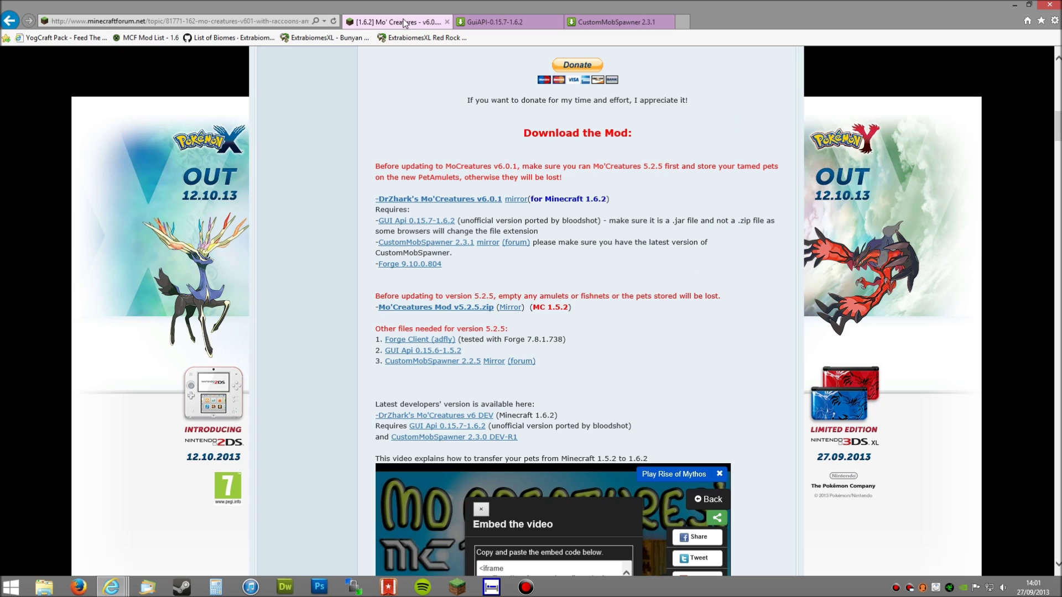
left_click(453, 200)
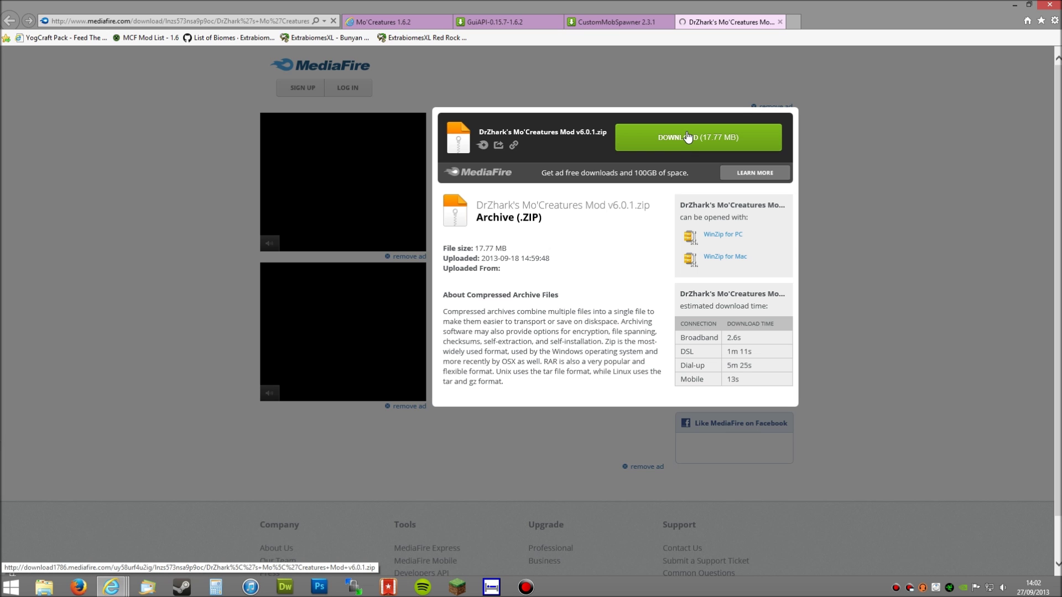
left_click(688, 136)
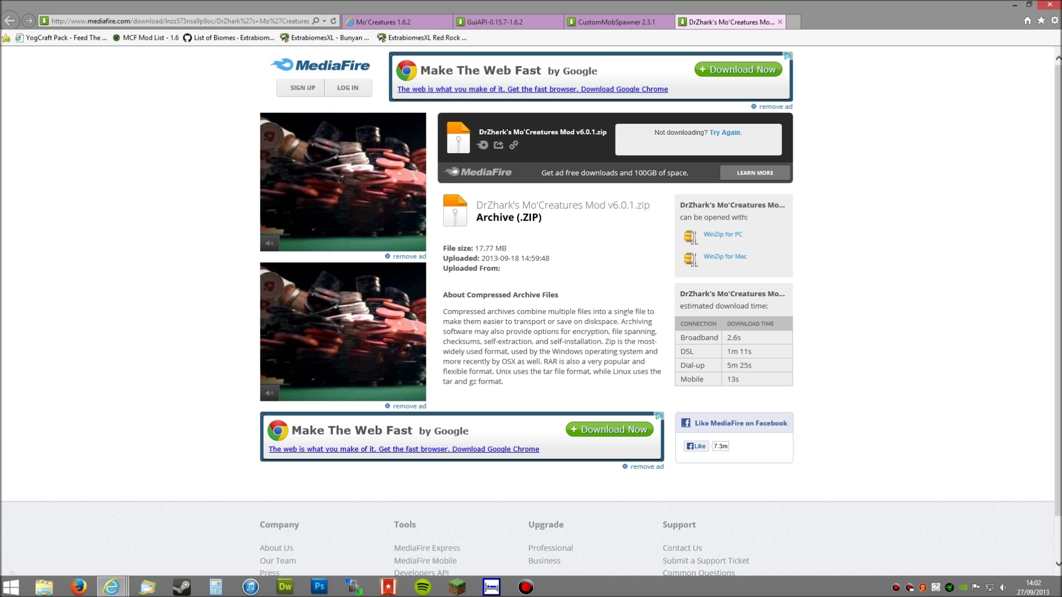
left_click(707, 564)
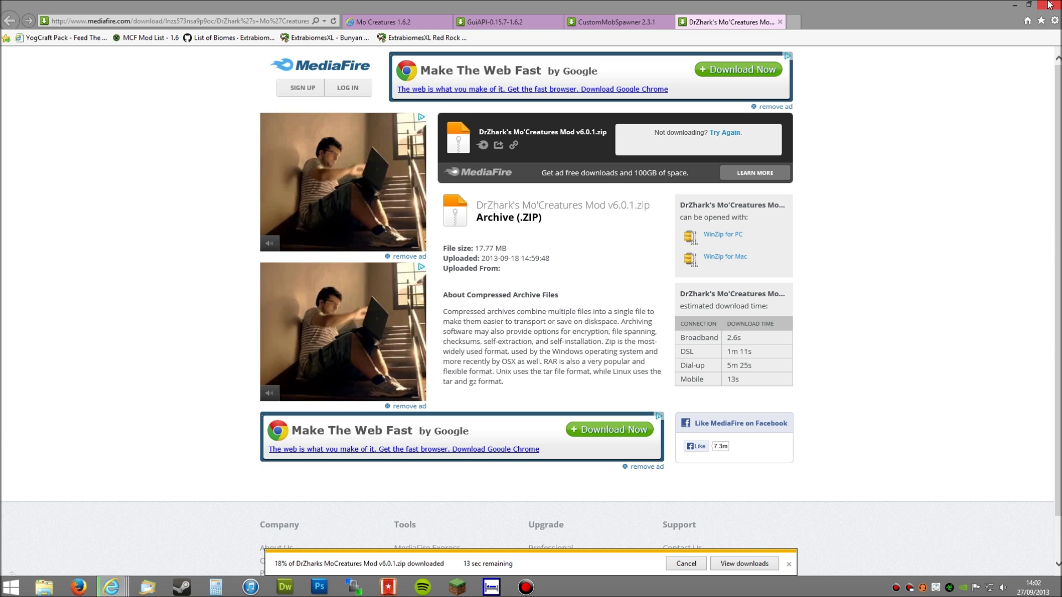
Open the downloads list, close the browser and its advert pop-ups, and track the Mo'Creatures download until it finishes.
left_click(744, 564)
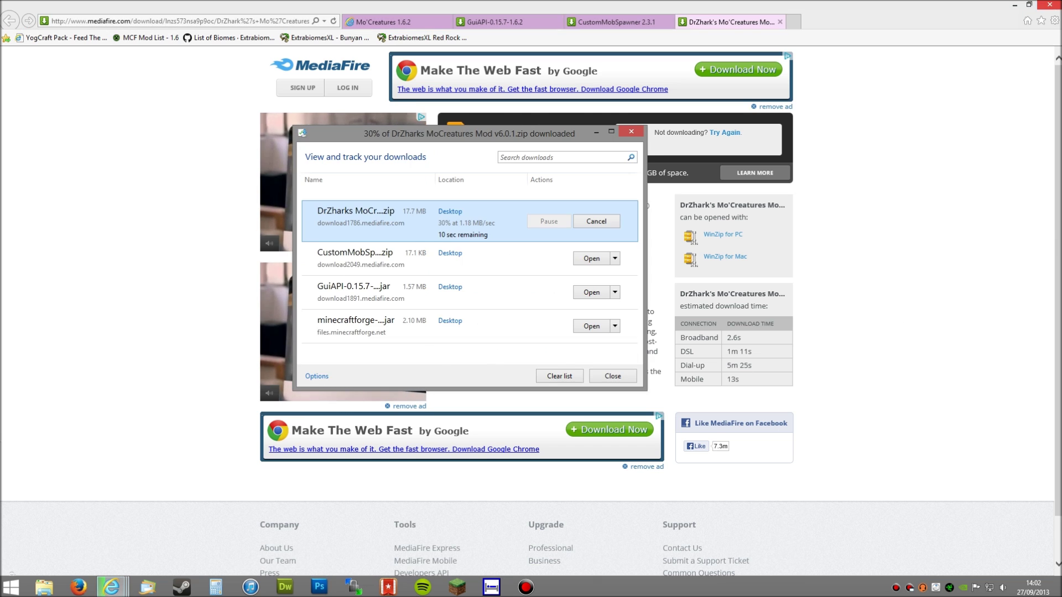
left_click(612, 374)
key("alt+F4")
left_click(492, 298)
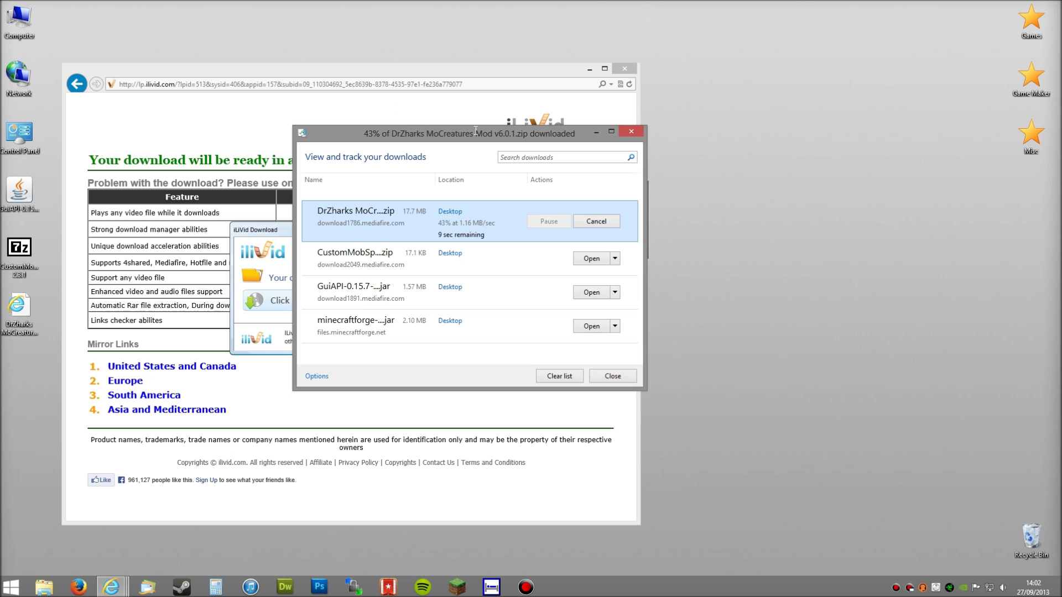
left_click(624, 67)
left_click(628, 69)
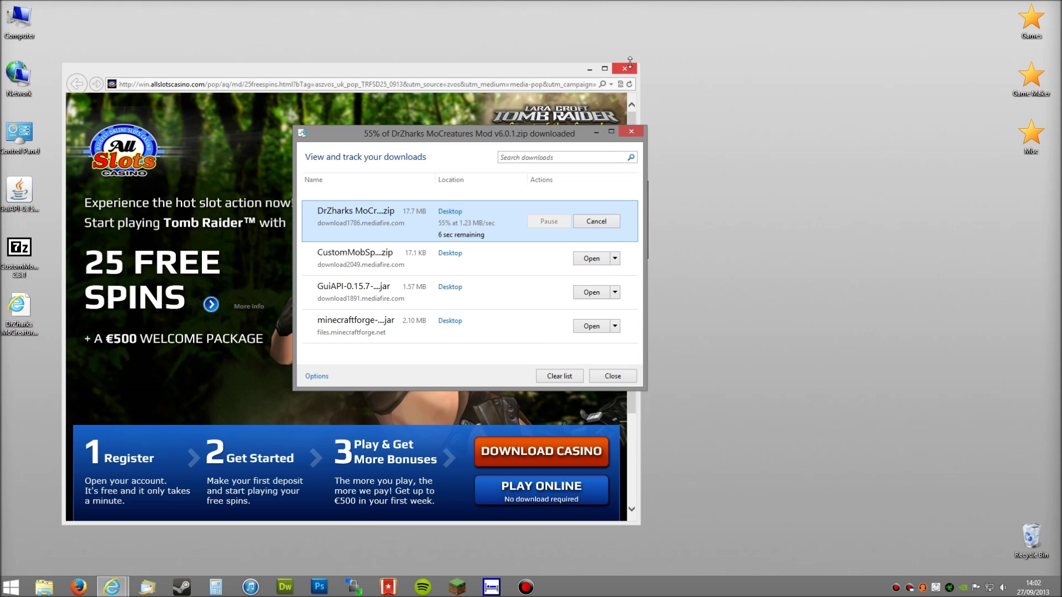
left_click(626, 68)
left_click_drag(394, 141, 302, 61)
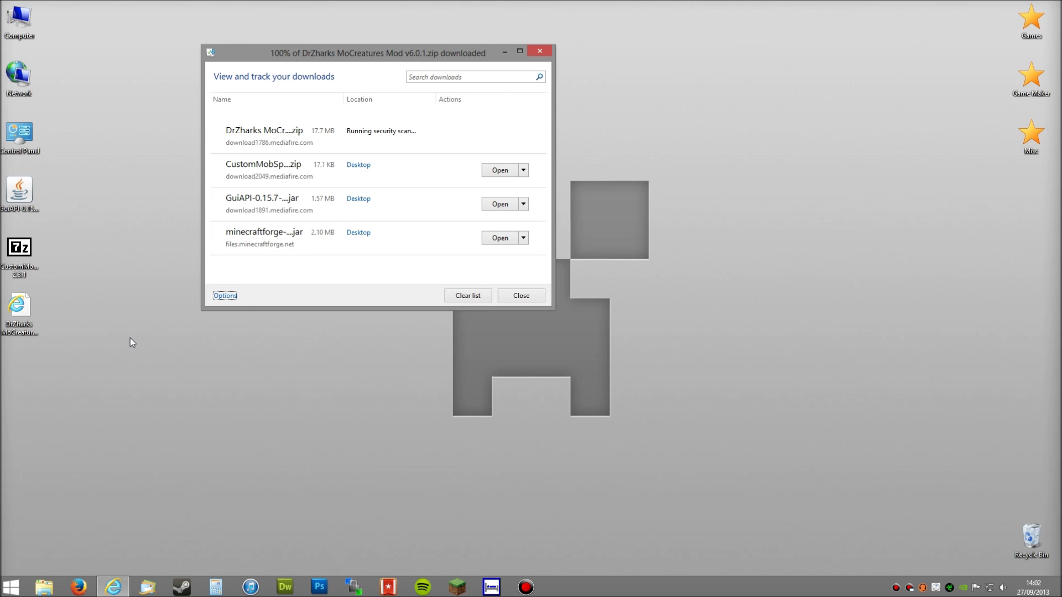
left_click_drag(360, 62, 245, 43)
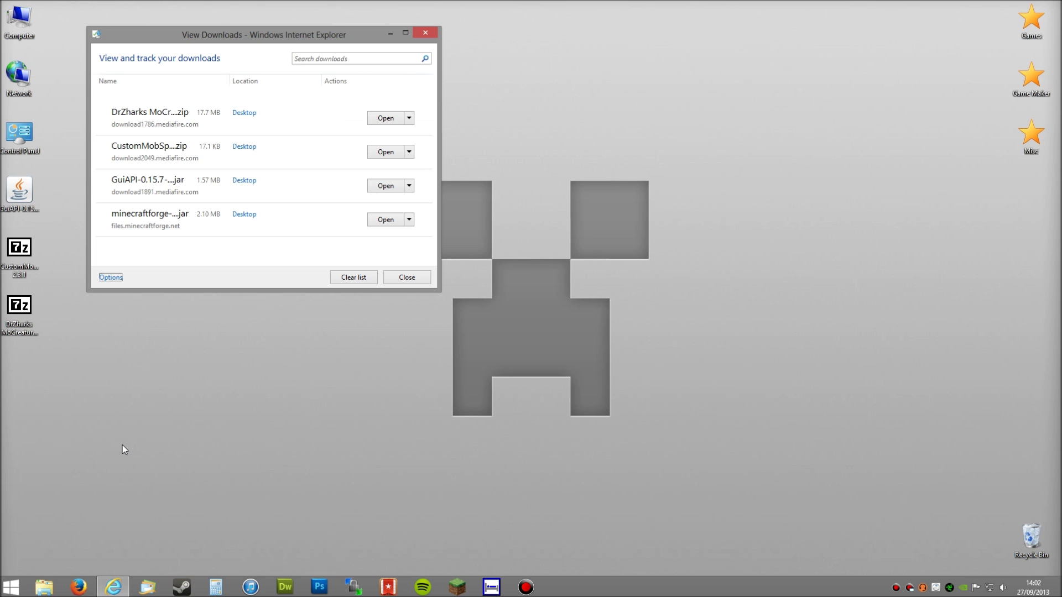
Move the three downloaded mod files from the desktop into the mods folder in AppData\Roaming\.minecraft.
left_click(9, 590)
left_click(221, 344)
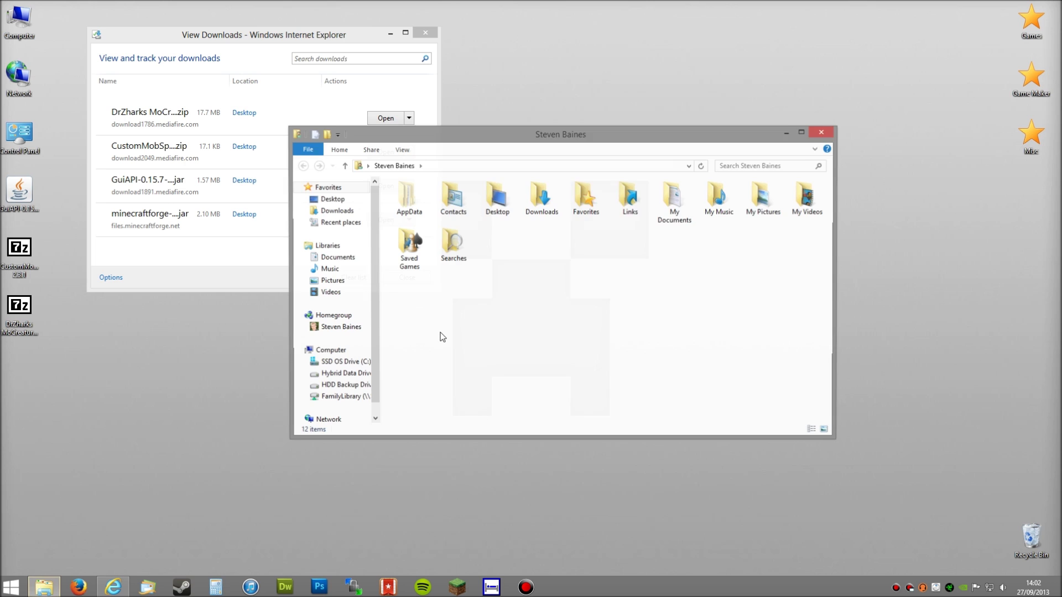
double_click(409, 199)
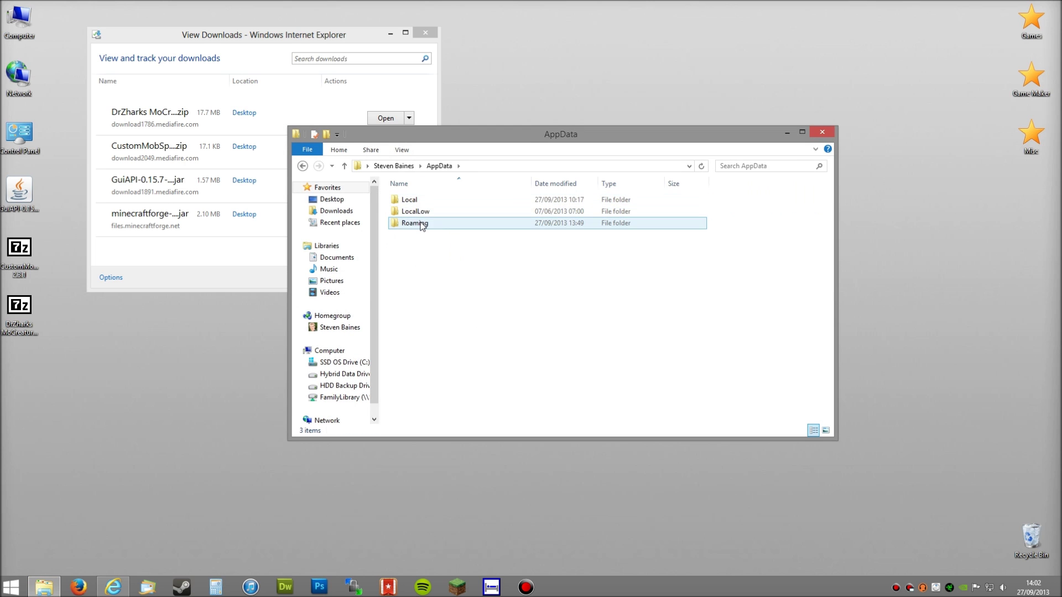
double_click(420, 223)
double_click(412, 199)
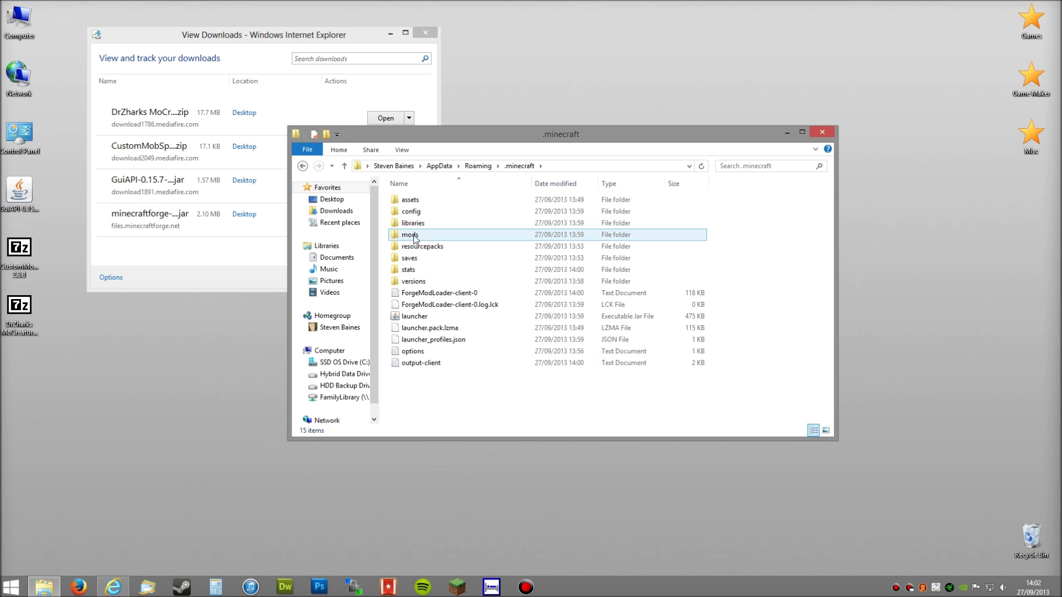
double_click(422, 238)
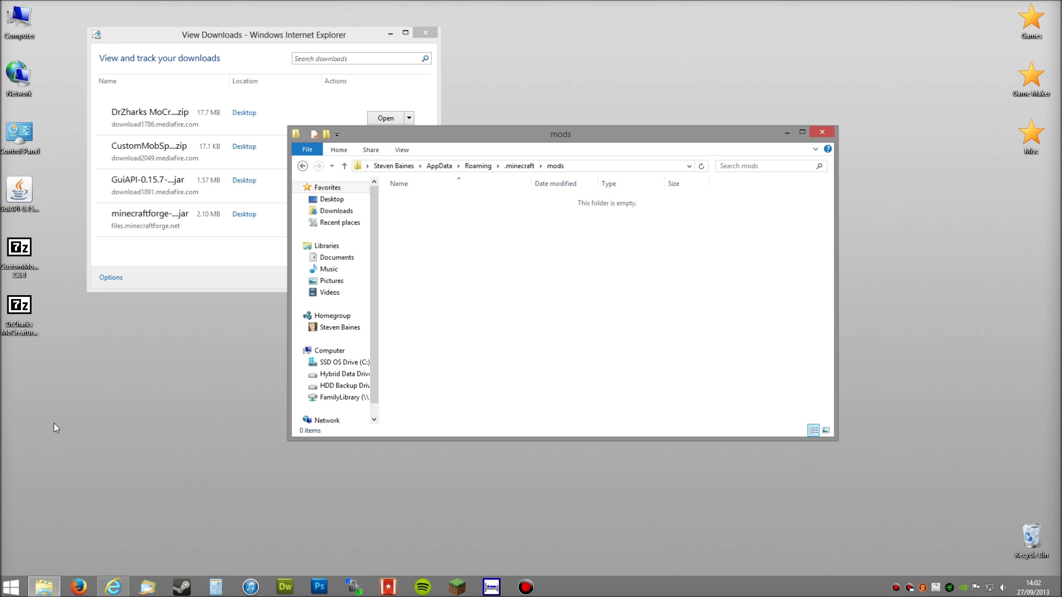
left_click_drag(55, 427, 465, 252)
Clear and close the downloads list, and close the mods folder window.
left_click(312, 35)
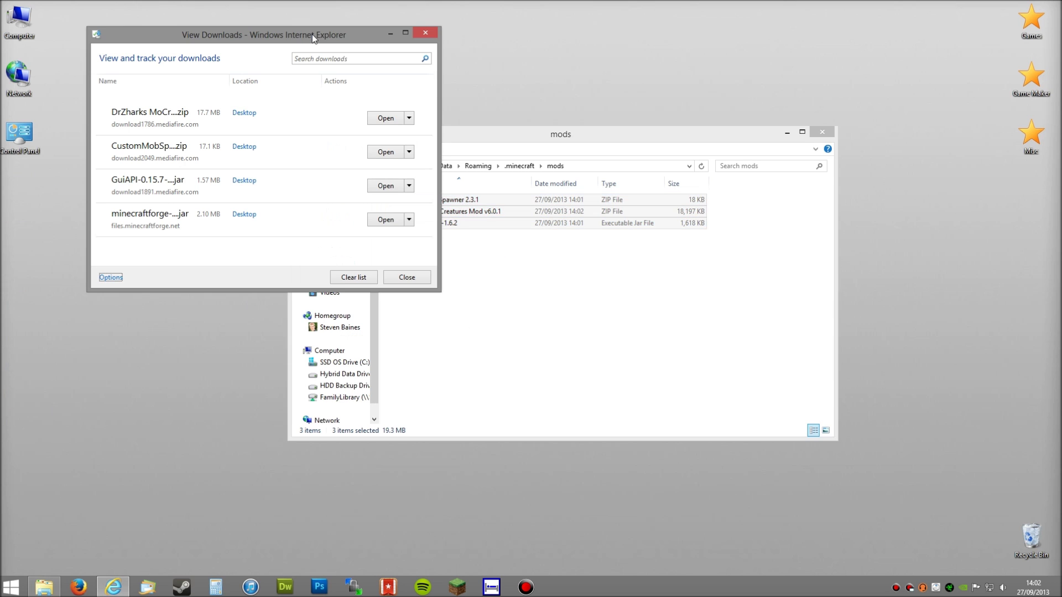
left_click(358, 278)
left_click(407, 277)
left_click(517, 281)
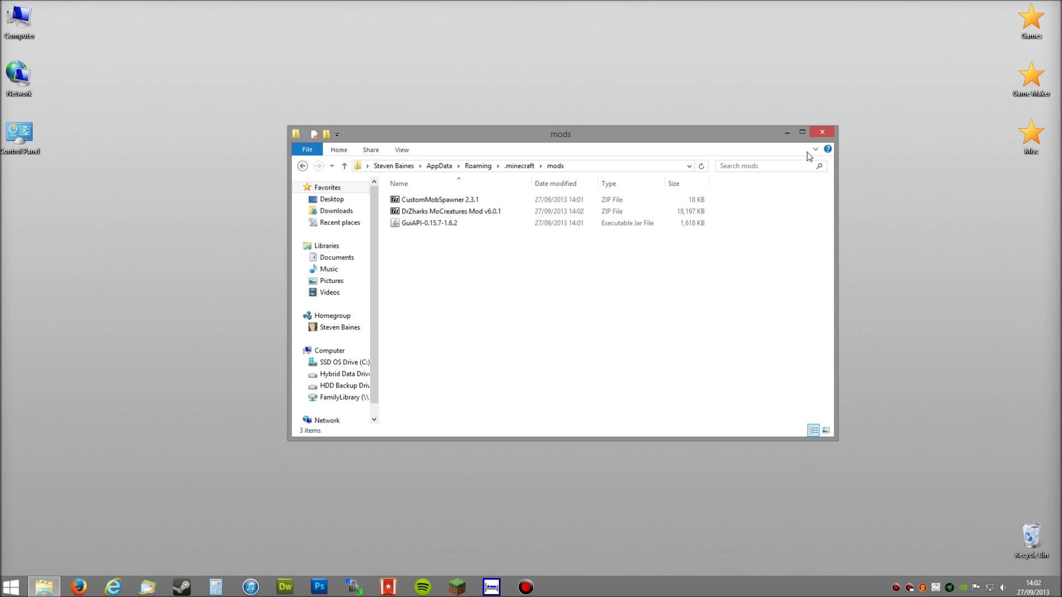
left_click(822, 132)
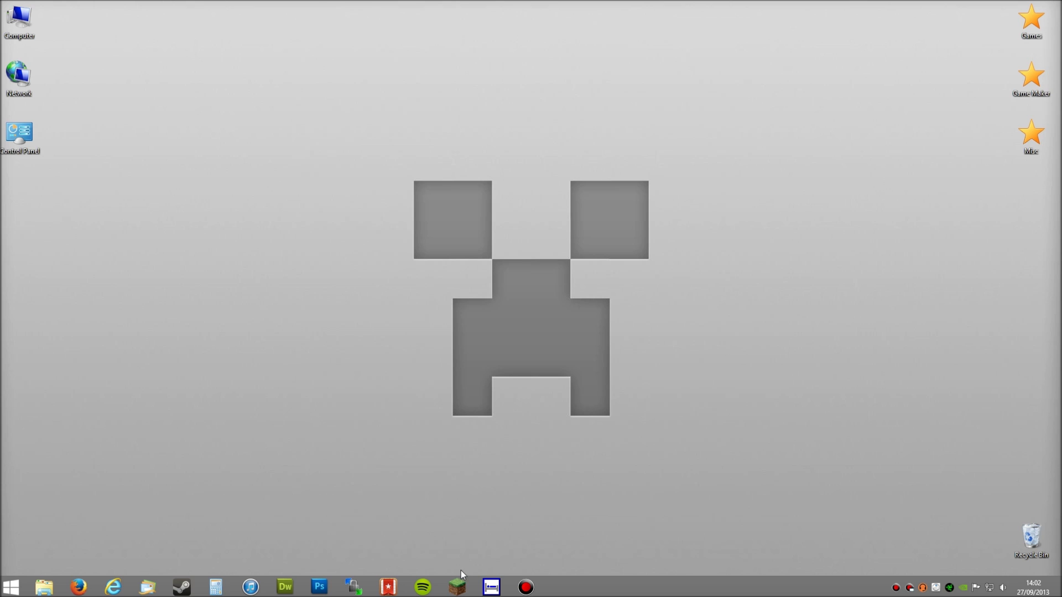
Start Minecraft from the launcher with the Forge profile and check the mod list for CustomSpawner and Mo'Creatures.
left_click(458, 586)
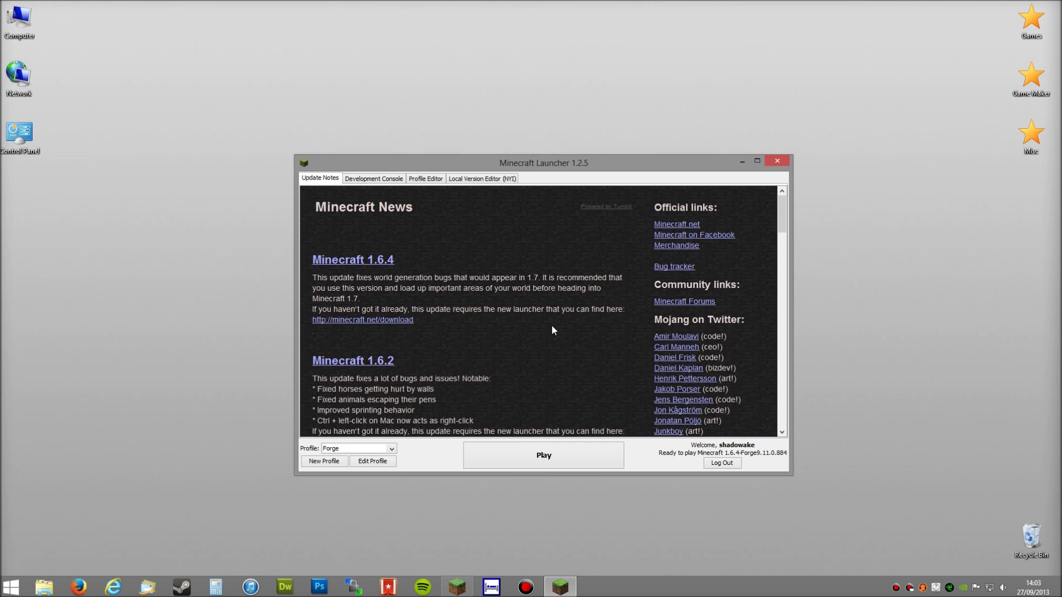
left_click(519, 450)
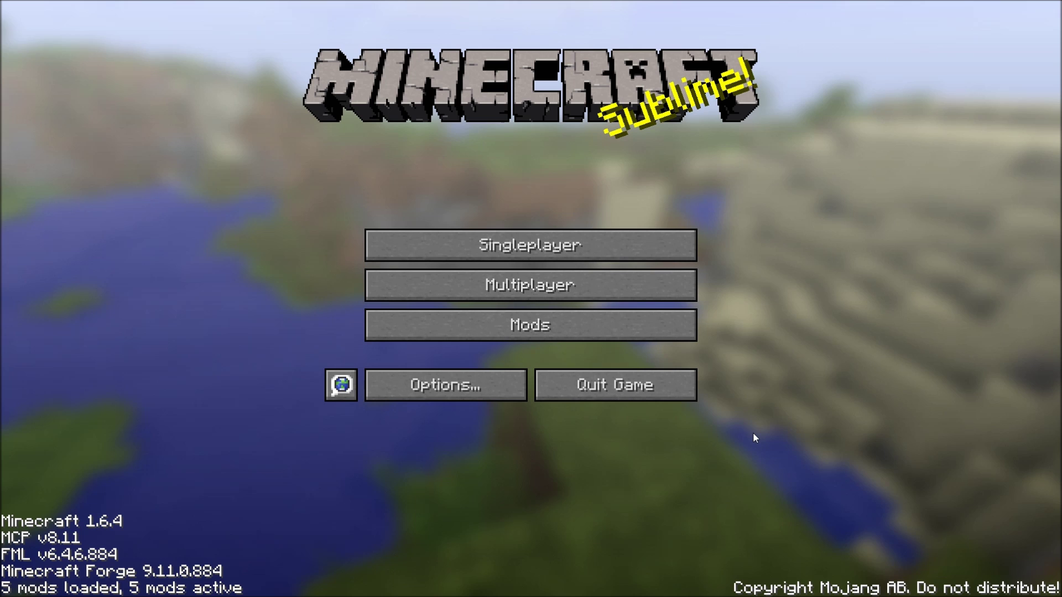
left_click(475, 329)
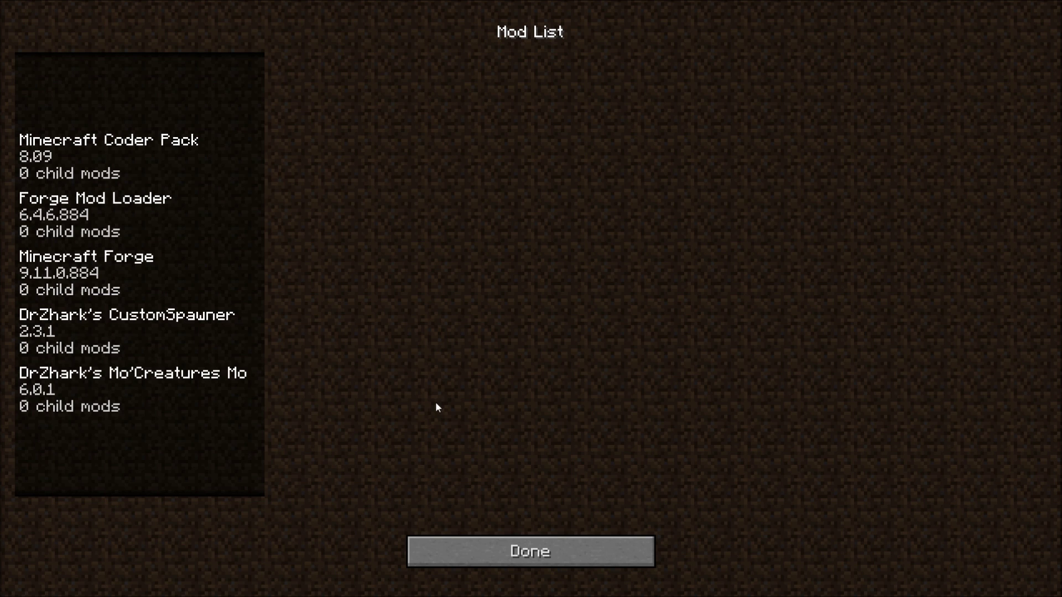
left_click(527, 552)
Begin a new singleplayer world and name it MoCreatures.
left_click(538, 248)
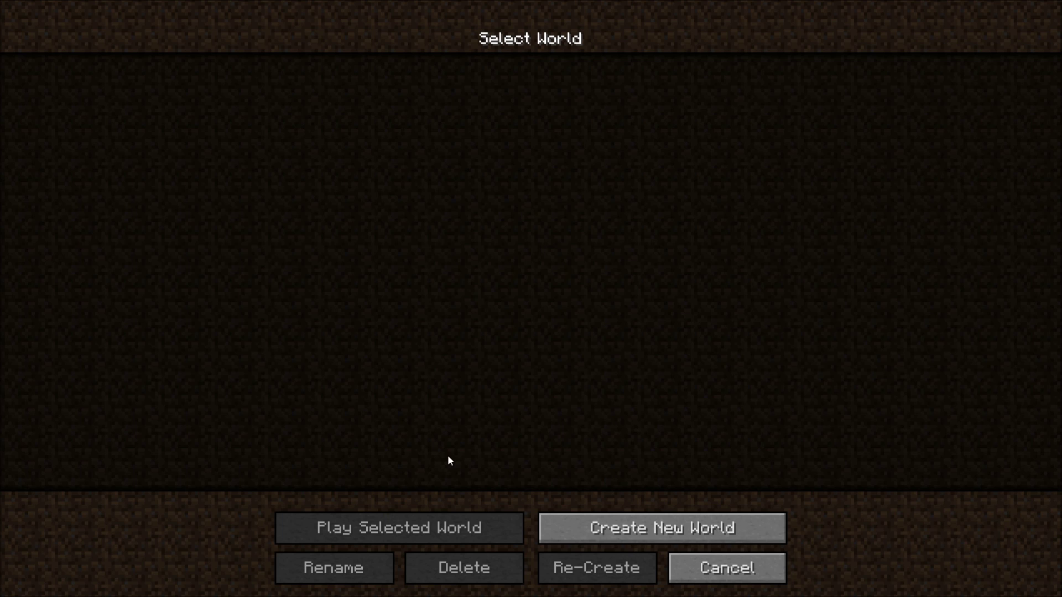
left_click(608, 528)
key("BackSpace")
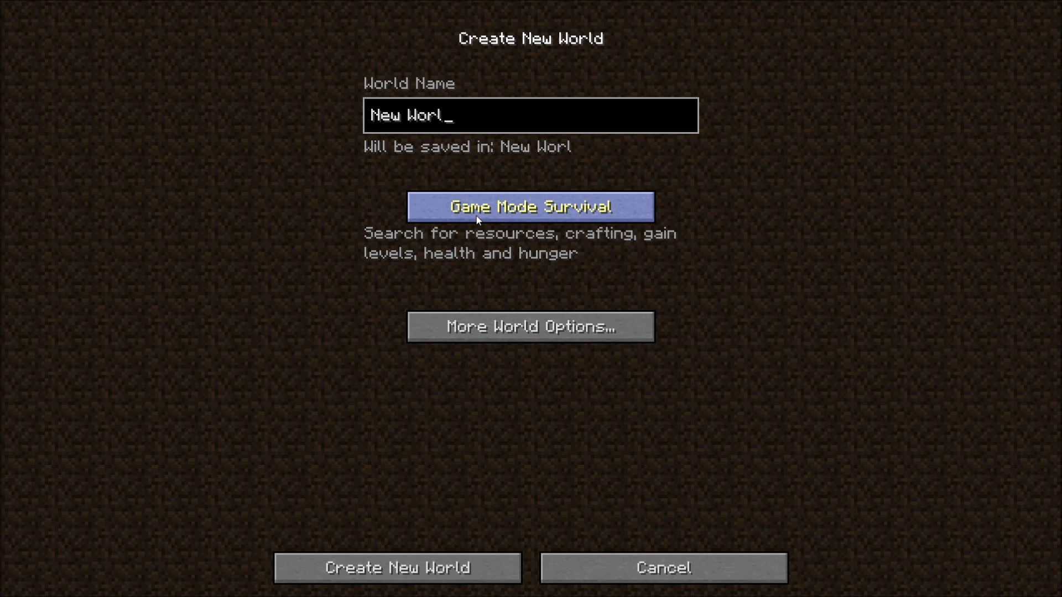
key("BackSpace")
key("BackSpace")
key("BackSpace")
key("BackSpace")
key("BackSpace")
key("BackSpace")
key("BackSpace")
key("BackSpace")
type("MoC")
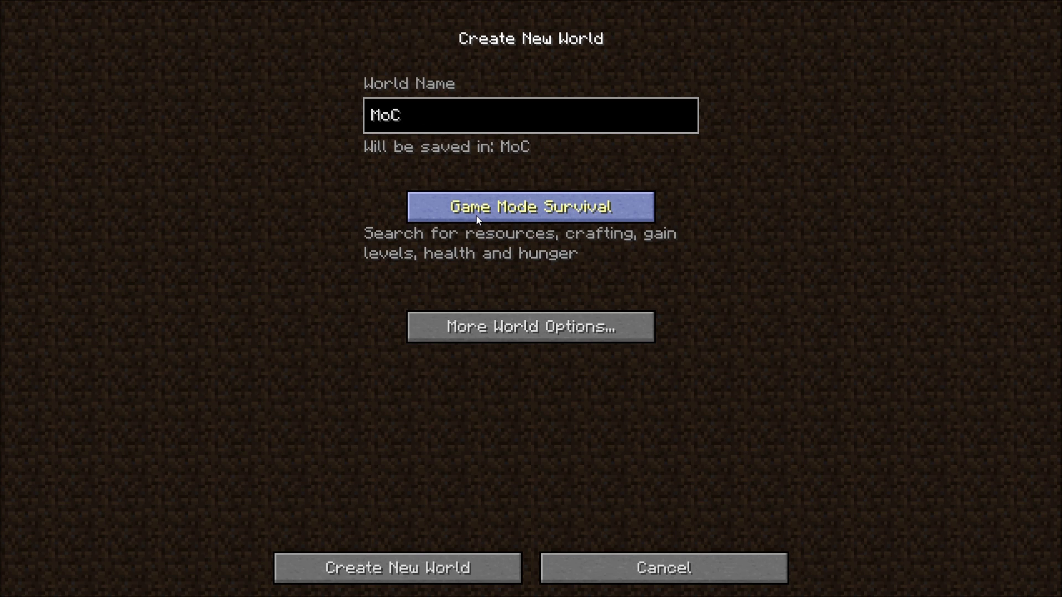
type("reatures")
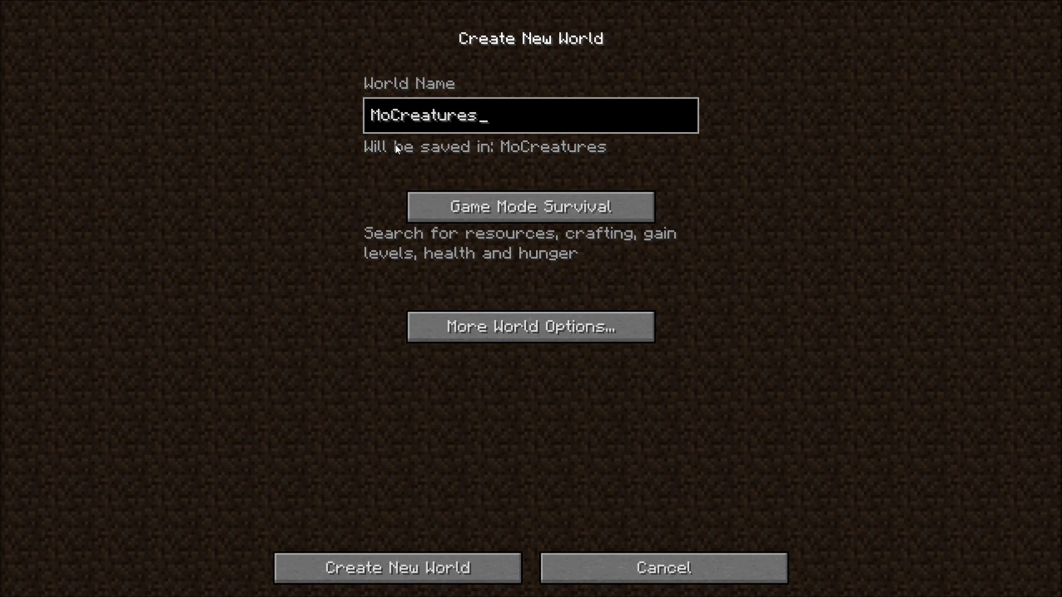
Allow cheats in the additional world options and create the world.
left_click(526, 330)
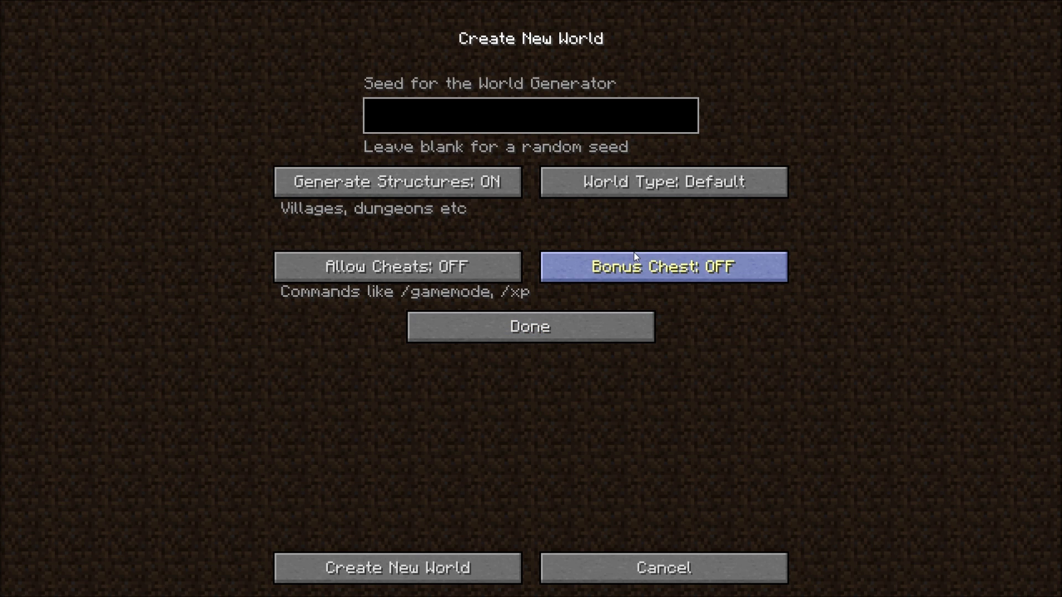
left_click(453, 264)
left_click(398, 568)
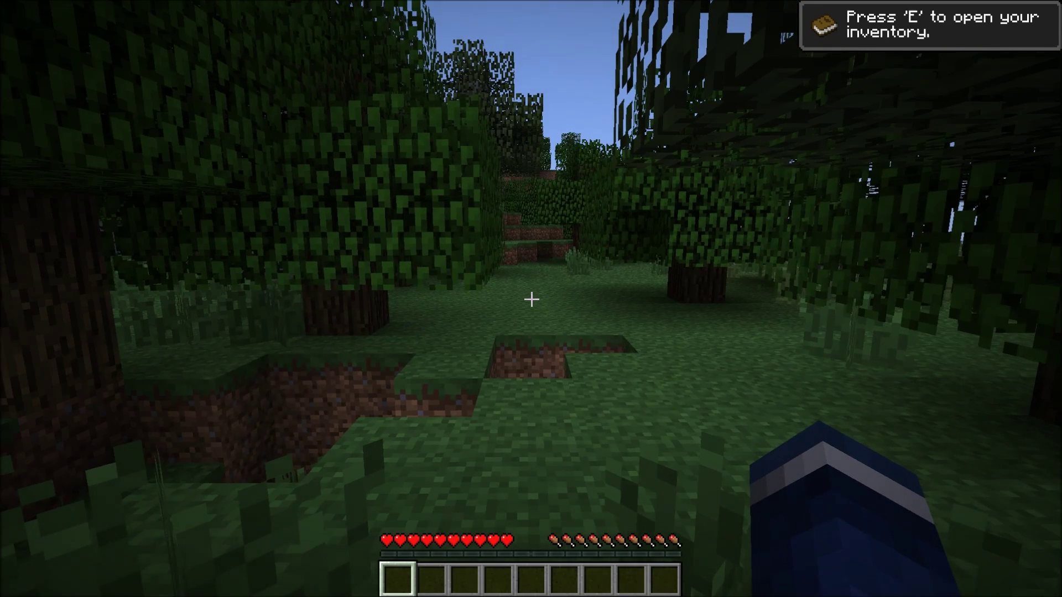
Change the game mode in the new world with the command /gamemode 1.
key("slash")
type("gamemode 1")
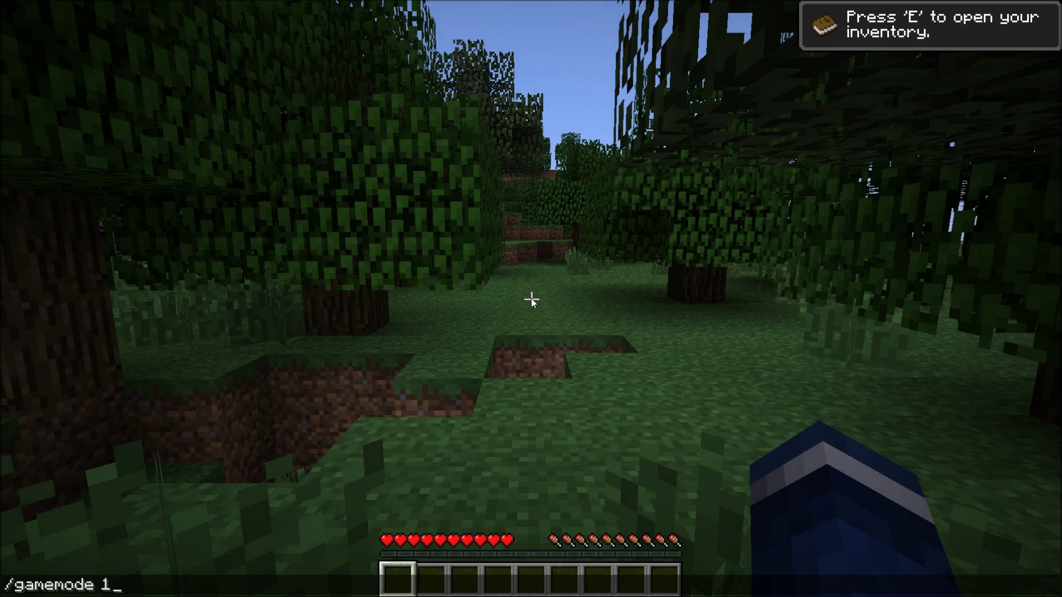
key("Return")
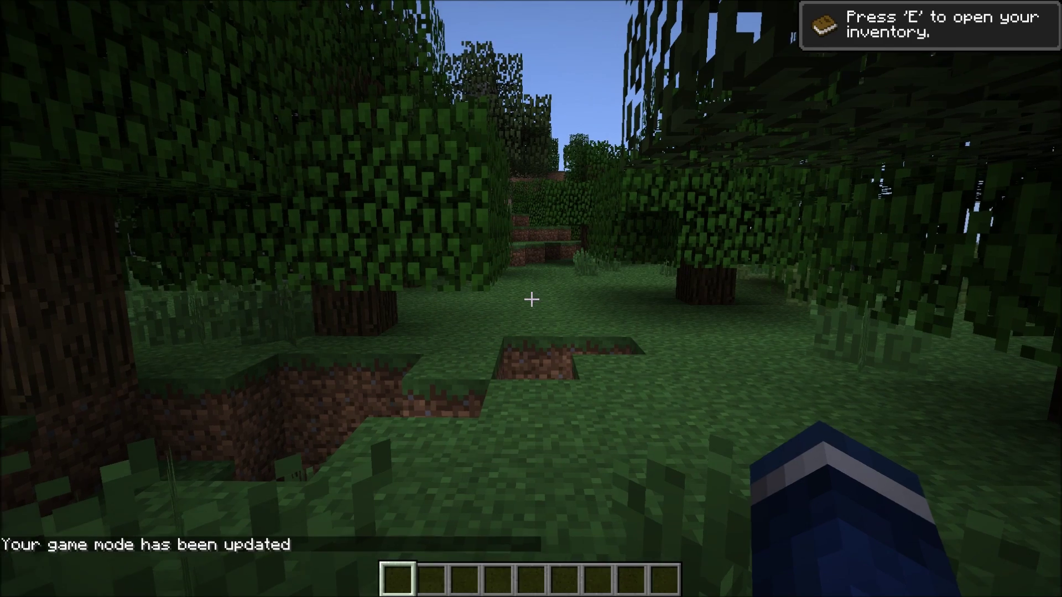
Explore the forest and fly over the surrounding grassland to check which creatures spawn in the world.
key("w")
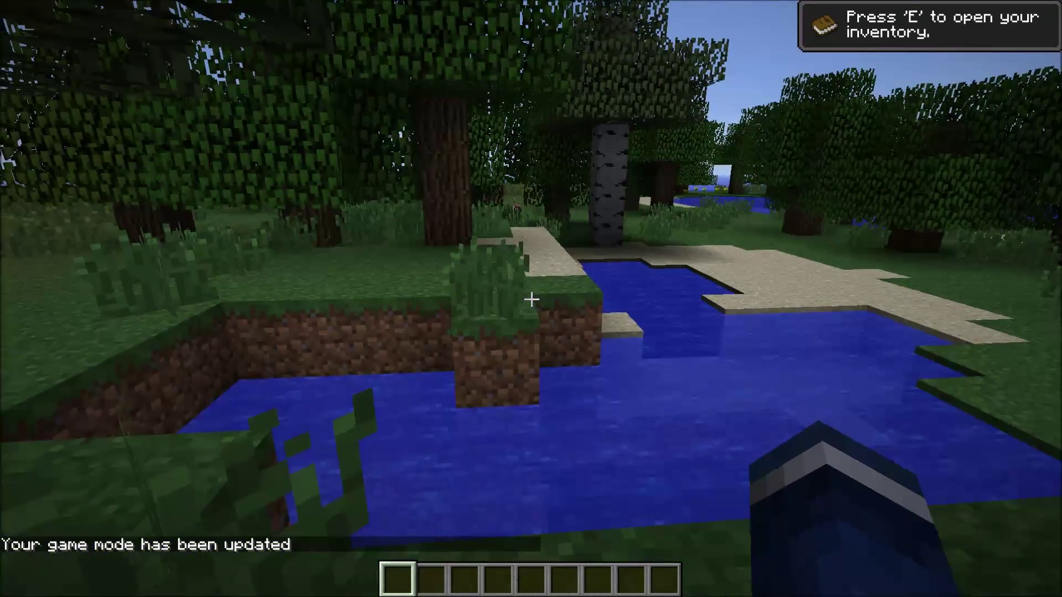
key("w")
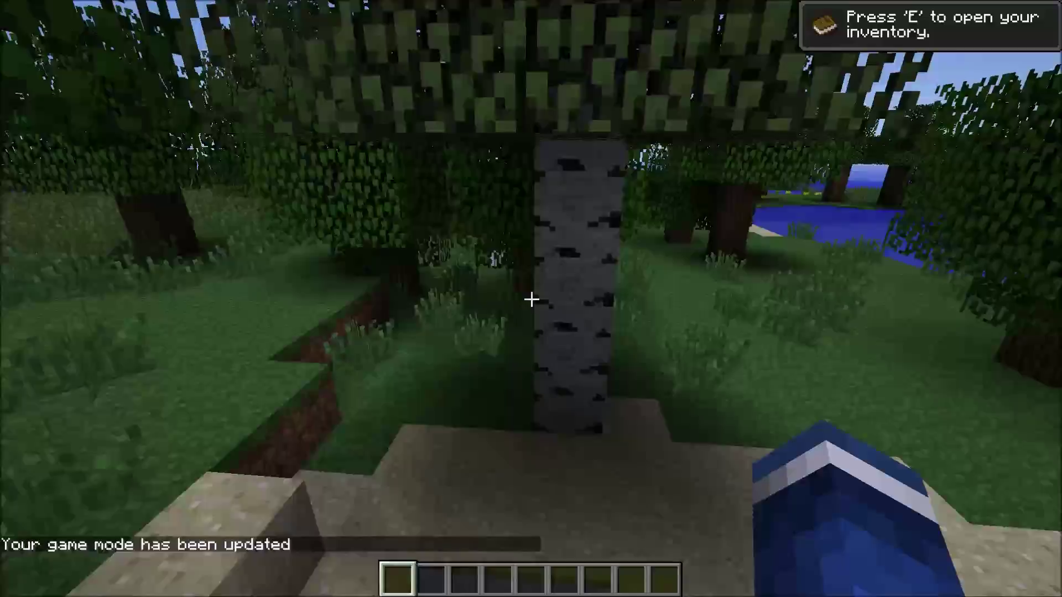
key("w")
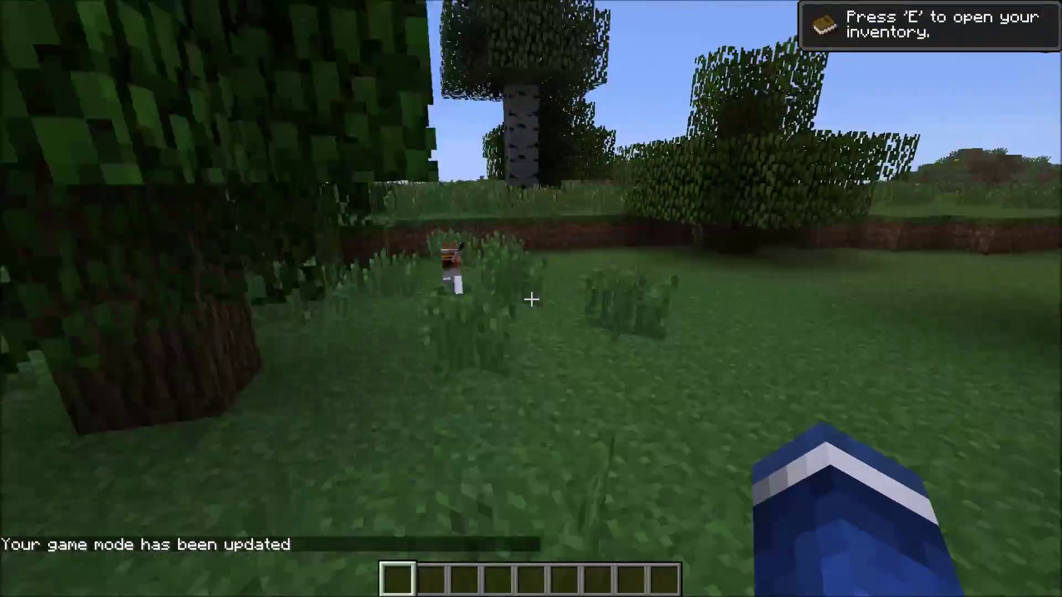
key("space")
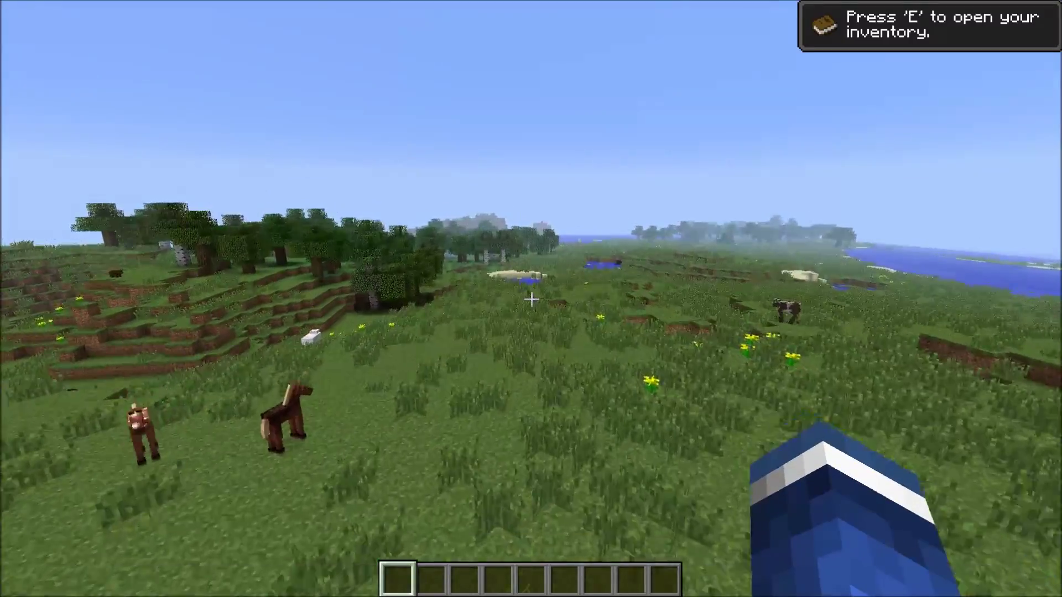
key("w")
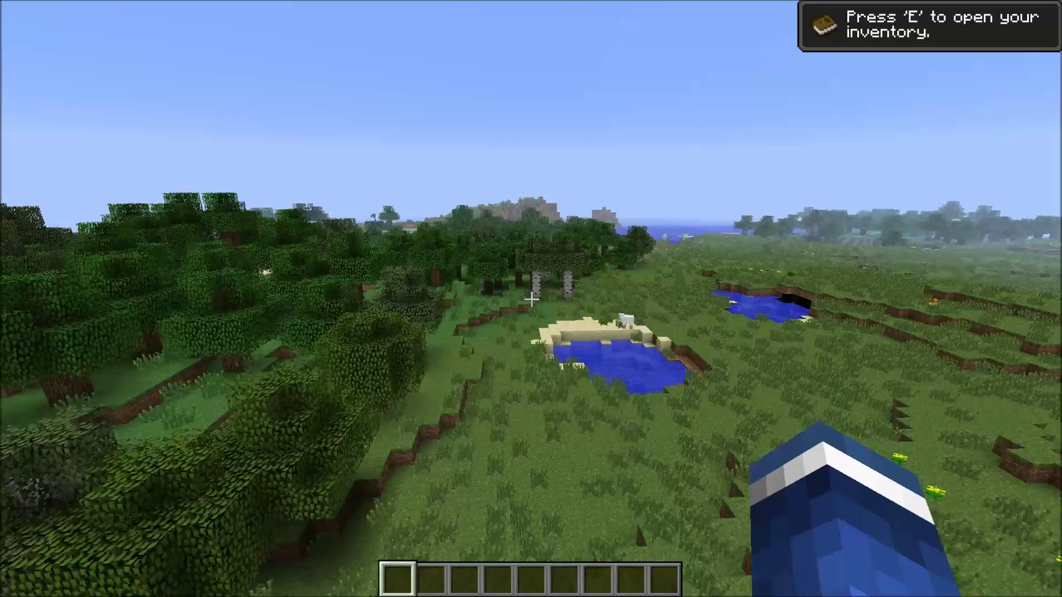
key("w")
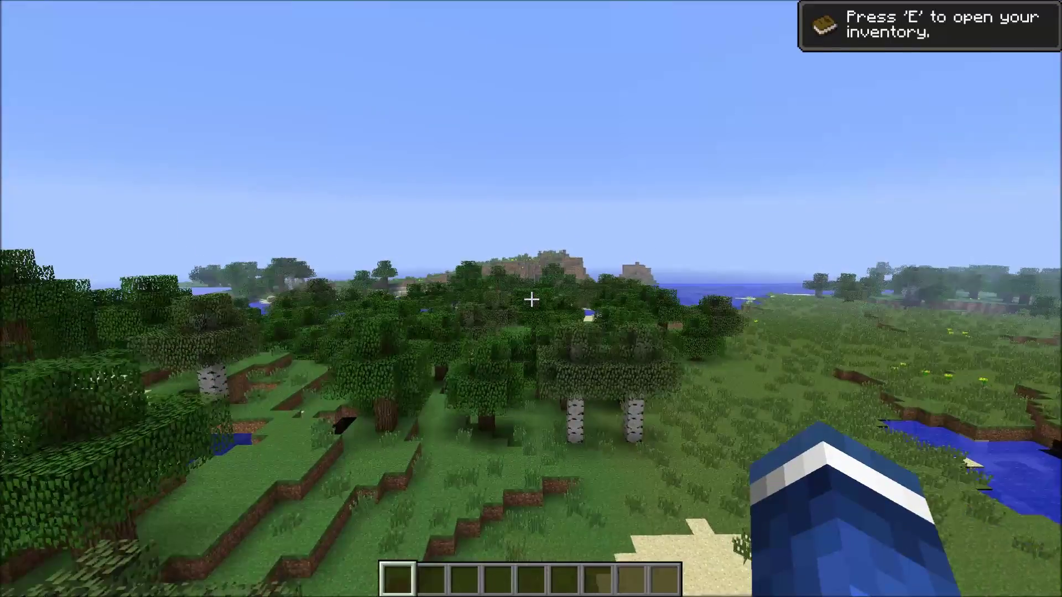